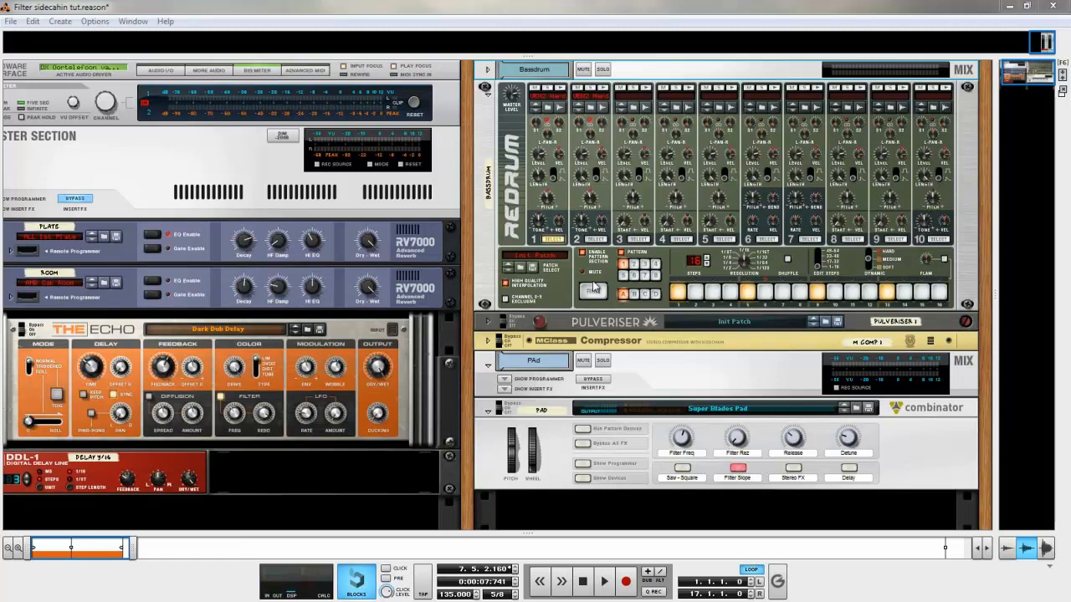
# Play the drum and pad loop and examine the pad's recorded notes and clip in the sequencer
pyautogui.click(584, 294)
pyautogui.click(606, 584)
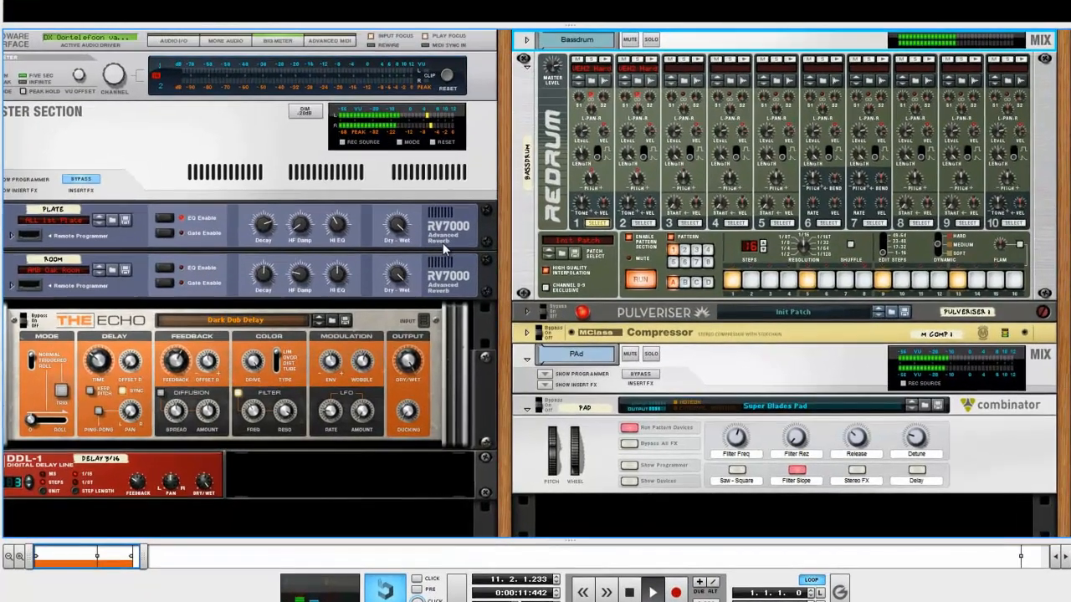
pyautogui.press('F7')
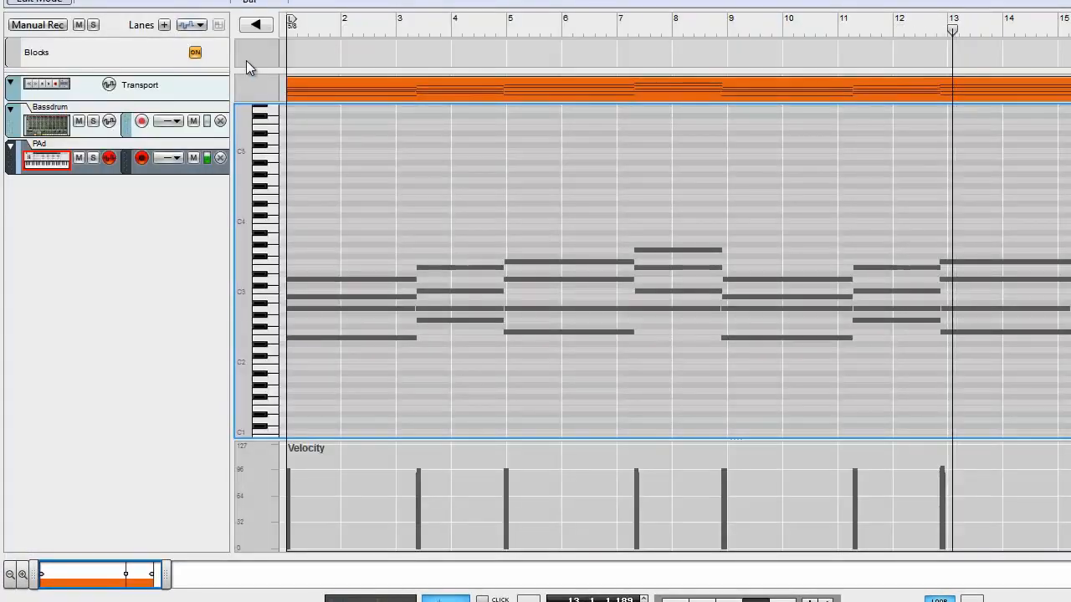
pyautogui.hotkey('ctrl', 'e')
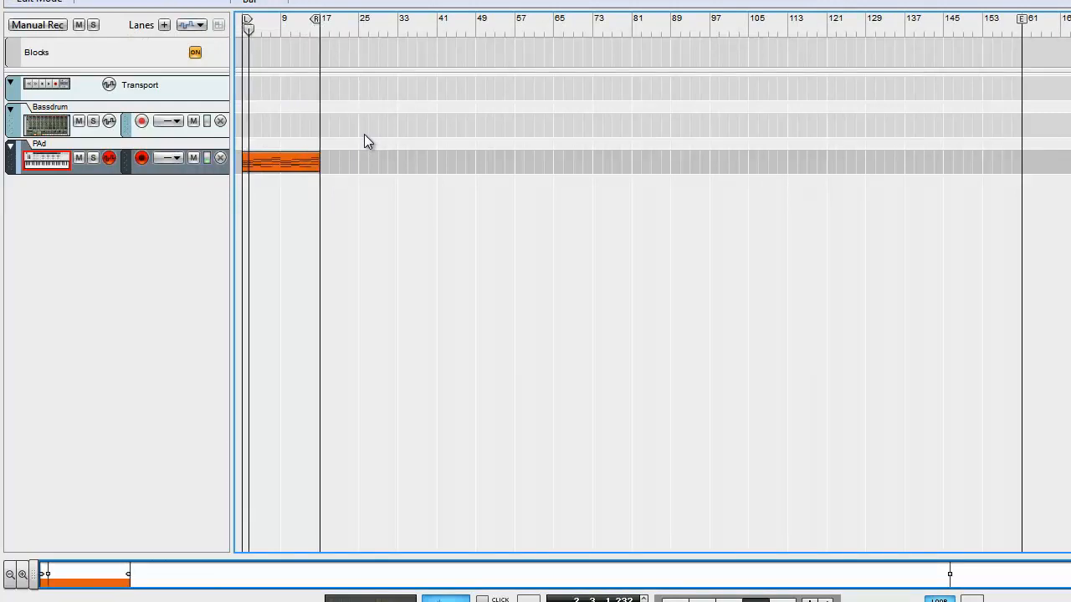
pyautogui.press('F6')
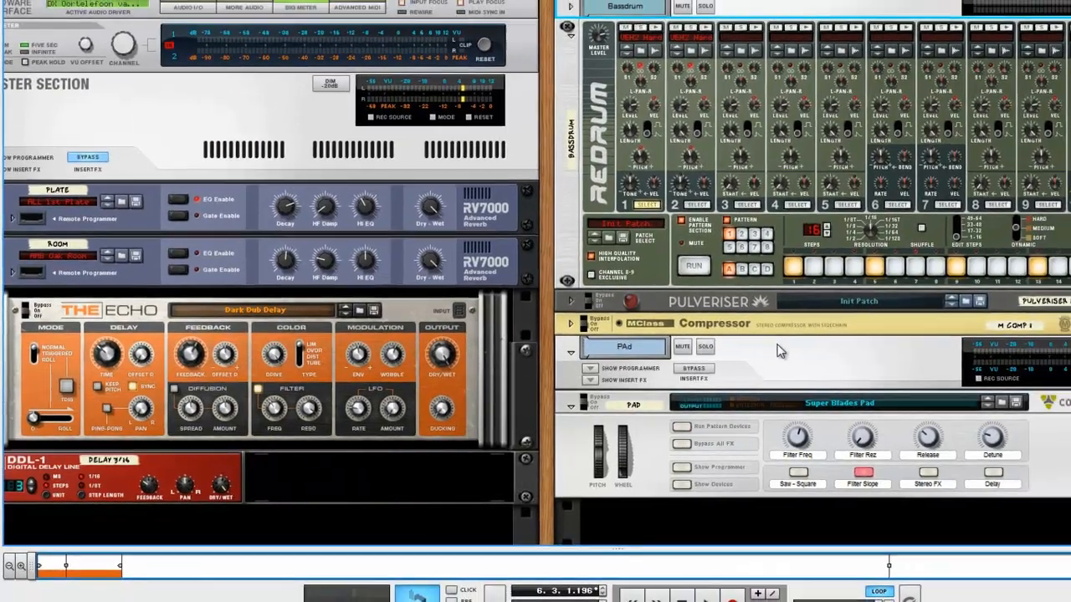
# Create an empty Combinator in the rack beneath the PAD Combinator
pyautogui.scroll(-2, 657, 415)
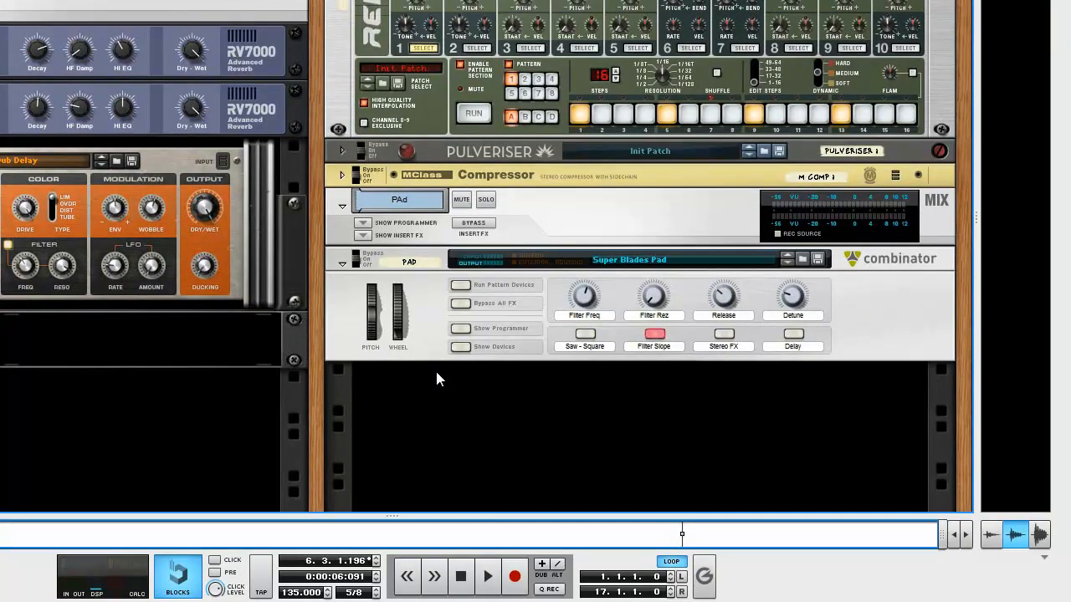
pyautogui.rightClick(517, 404)
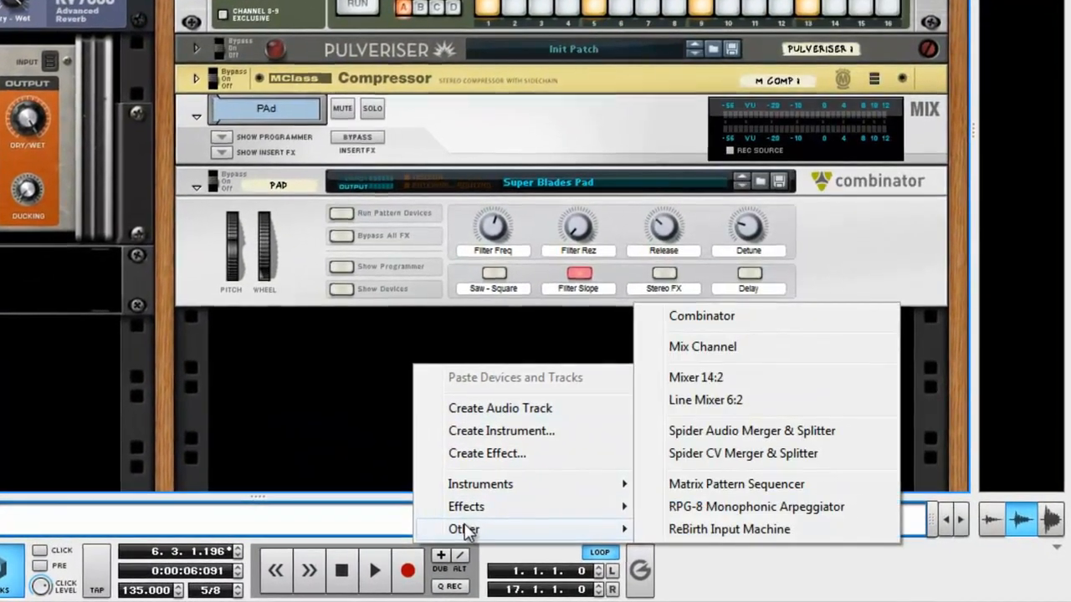
pyautogui.moveTo(552, 516)
pyautogui.moveTo(623, 529)
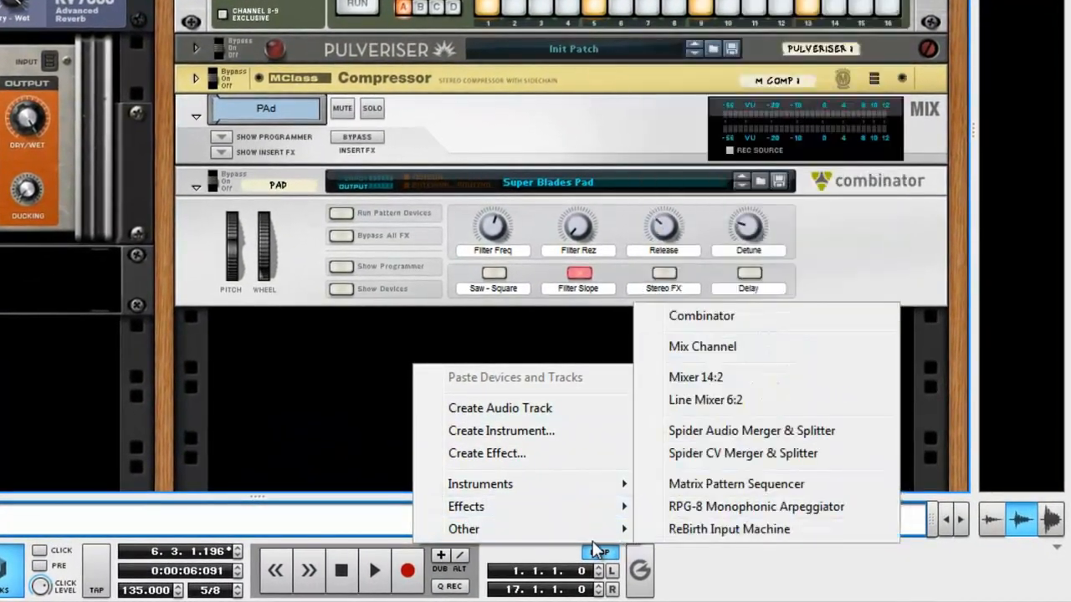
pyautogui.click(707, 316)
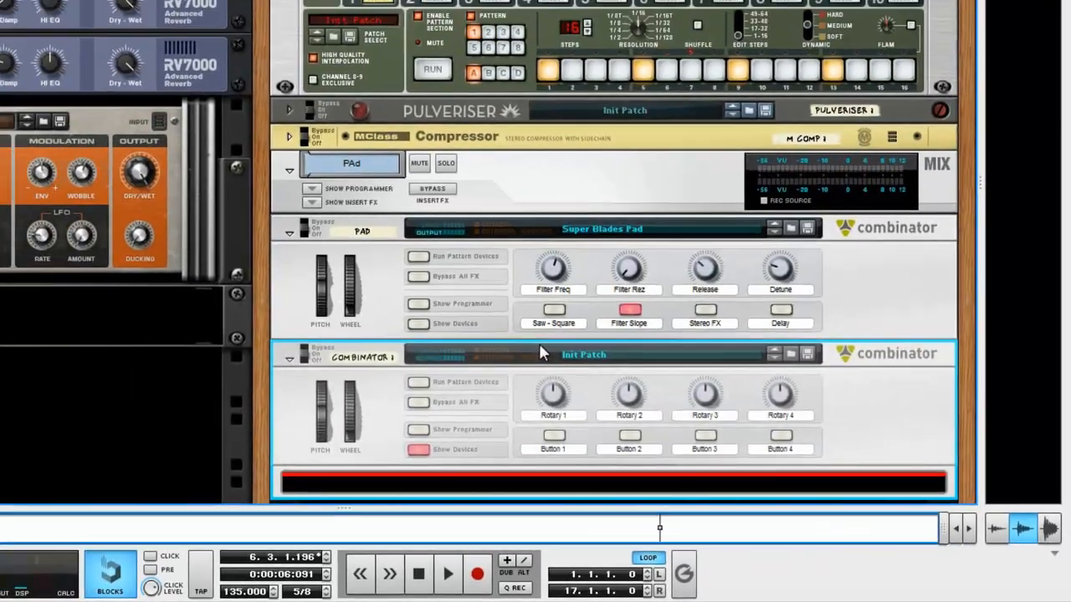
# Add a Thor Polysonic Synthesizer inside the new Combinator
pyautogui.scroll(-3, 670, 416)
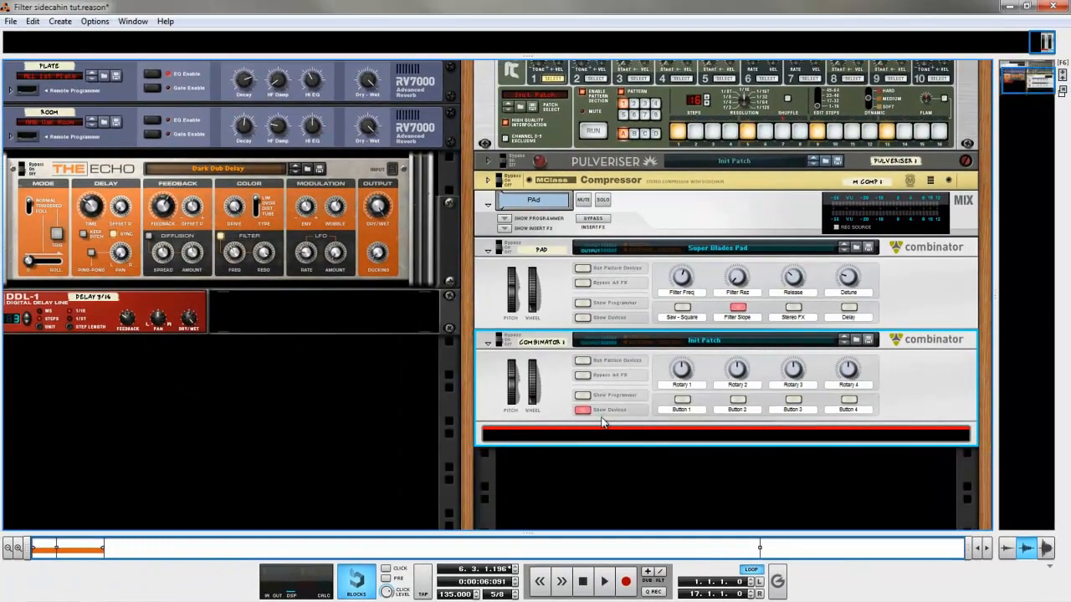
pyautogui.scroll(-2, 605, 420)
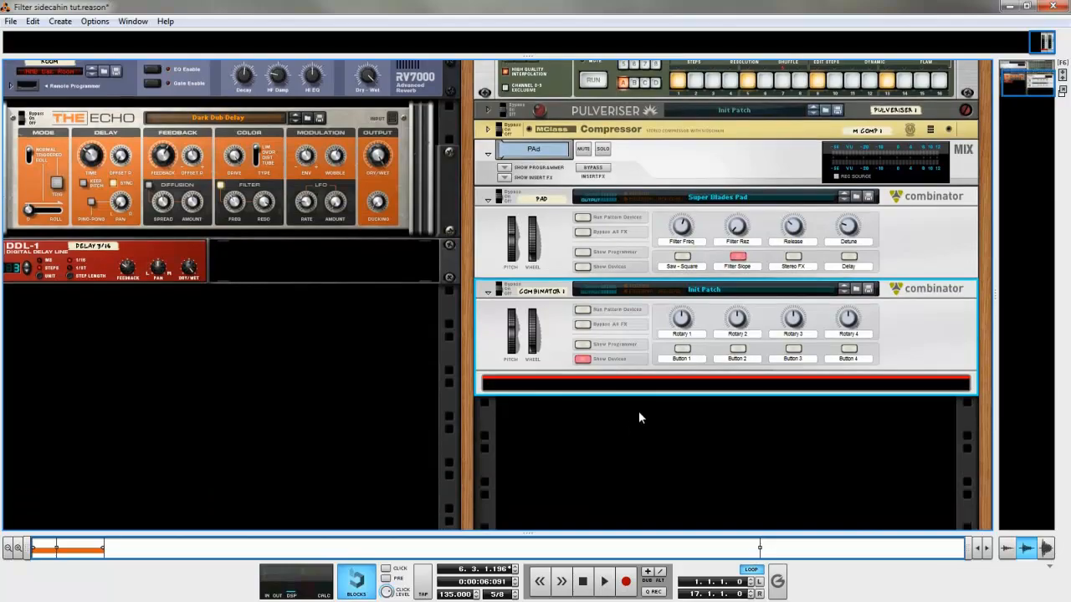
pyautogui.rightClick(663, 391)
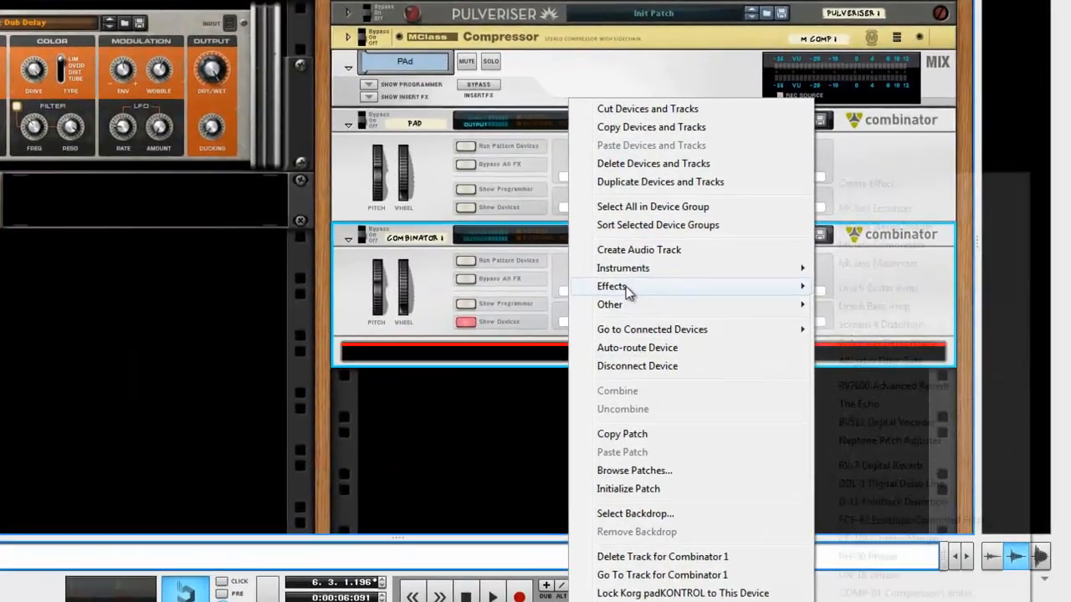
pyautogui.moveTo(723, 316)
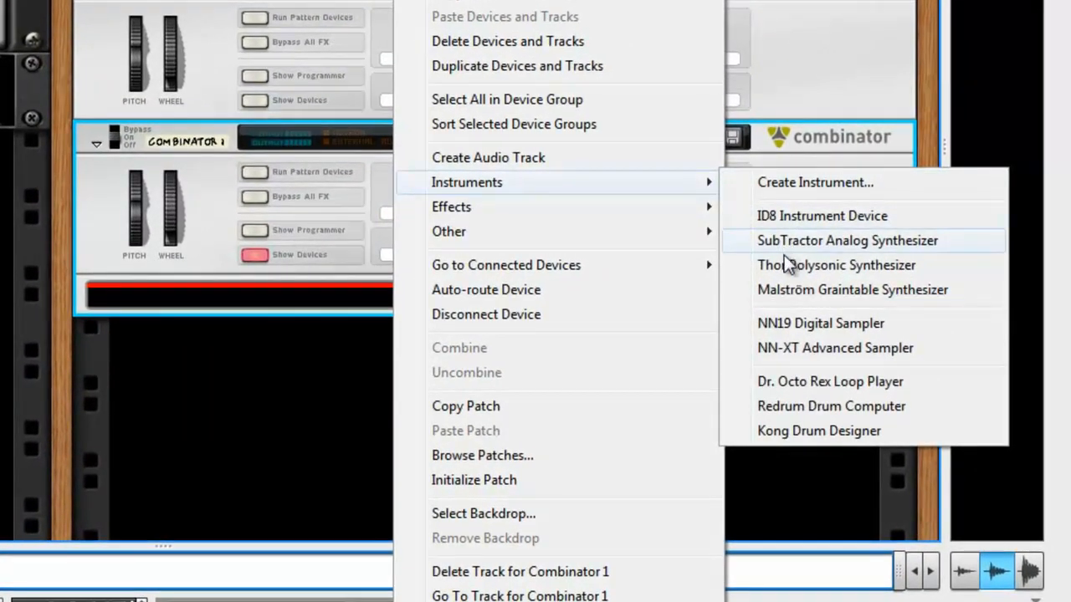
pyautogui.click(784, 264)
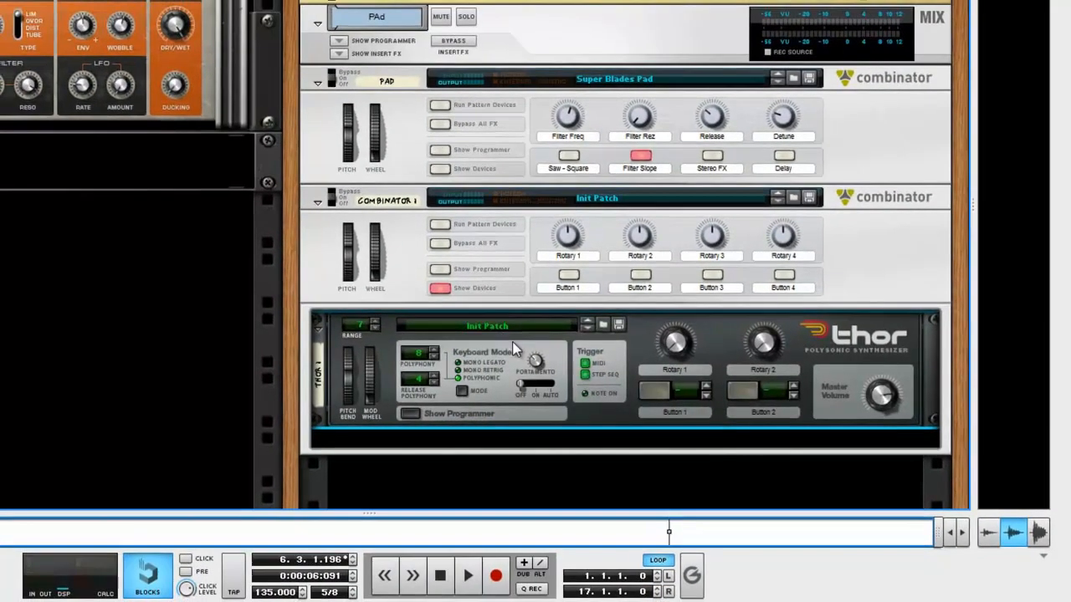
# Initialize Thor's patch and show its programmer section
pyautogui.rightClick(352, 327)
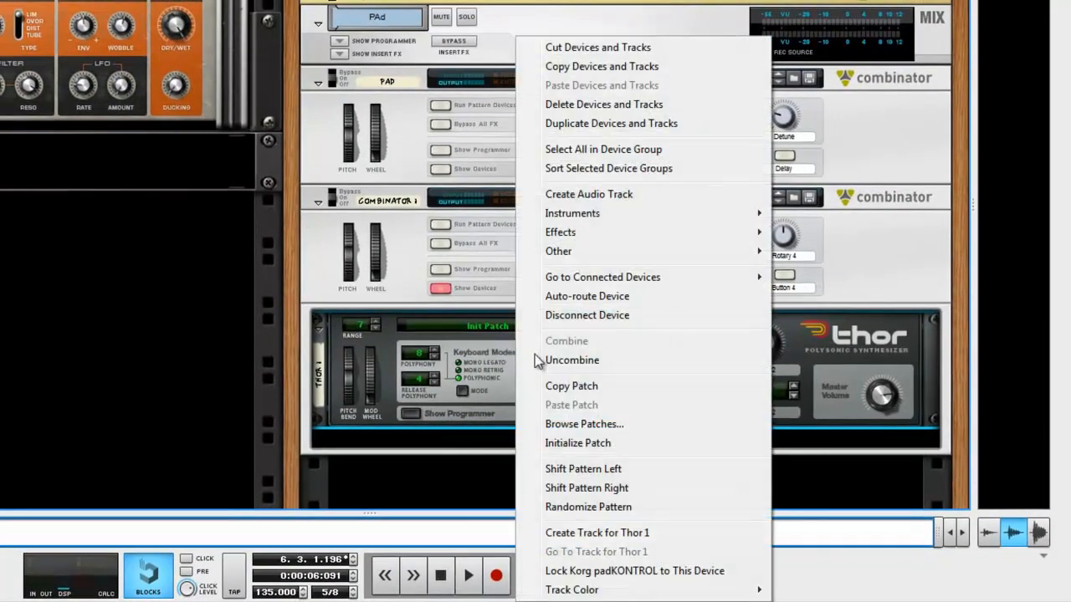
pyautogui.click(572, 442)
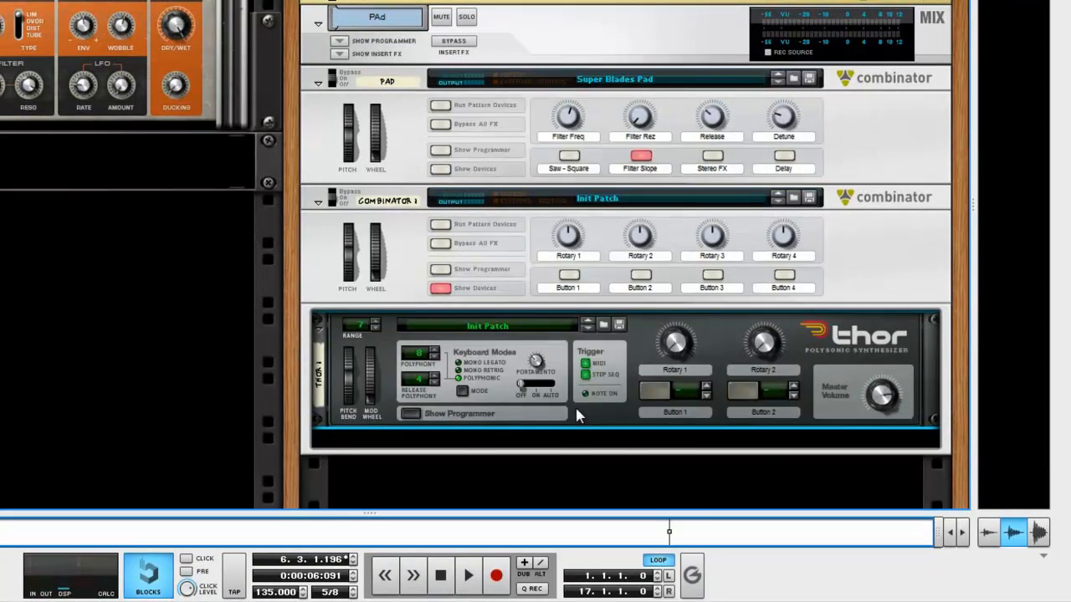
pyautogui.click(567, 414)
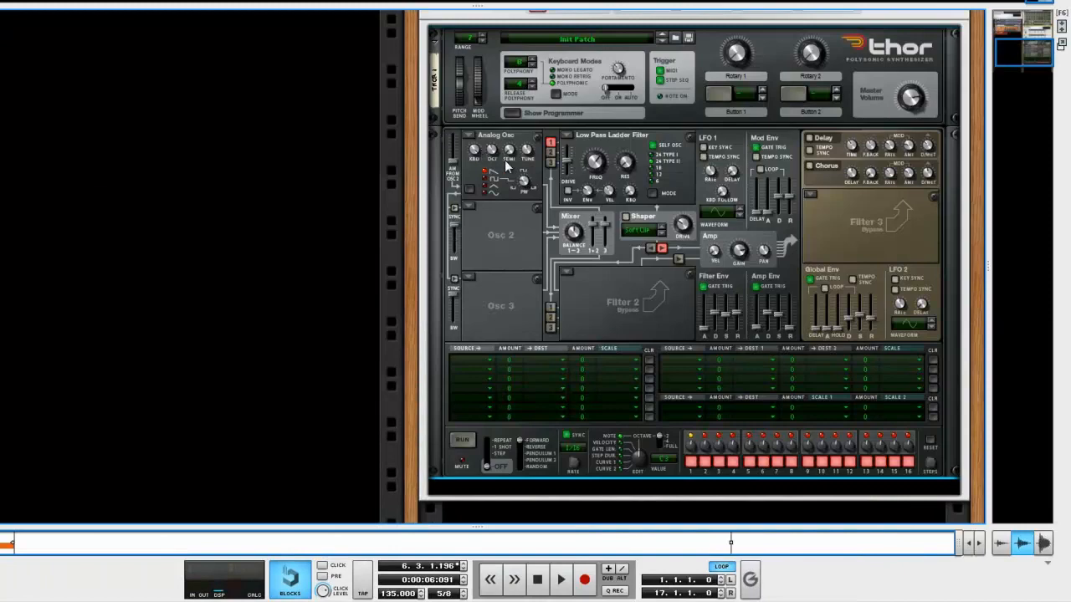
# On the rack's rear side, route the PAD Combinator's stereo output into the new Combinator's Combi Input
pyautogui.press('Tab')
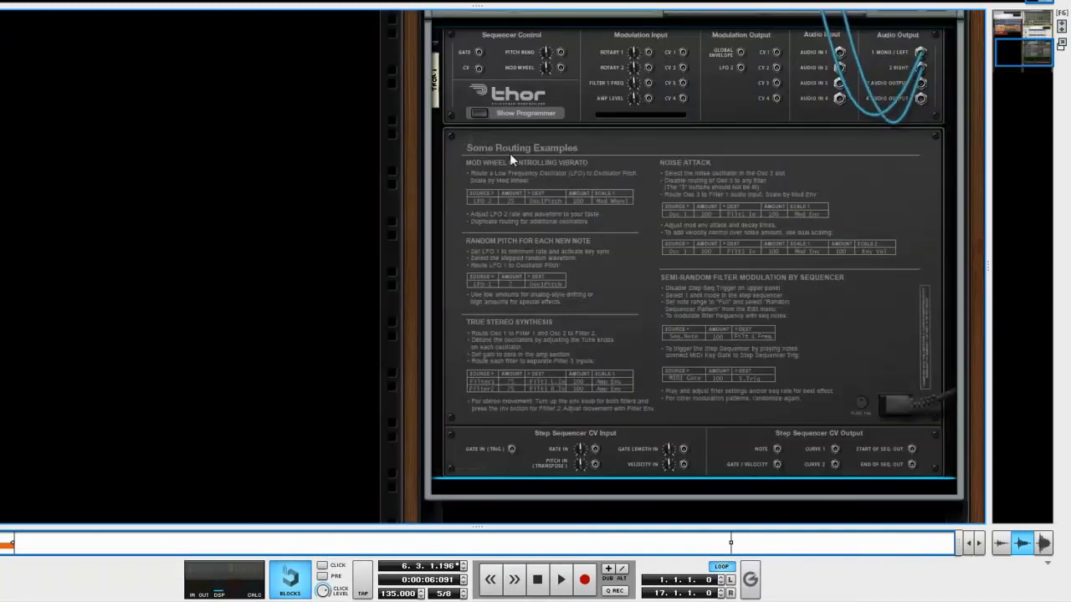
pyautogui.scroll(5, 510, 153)
pyautogui.moveTo(605, 92); pyautogui.dragTo(752, 266)
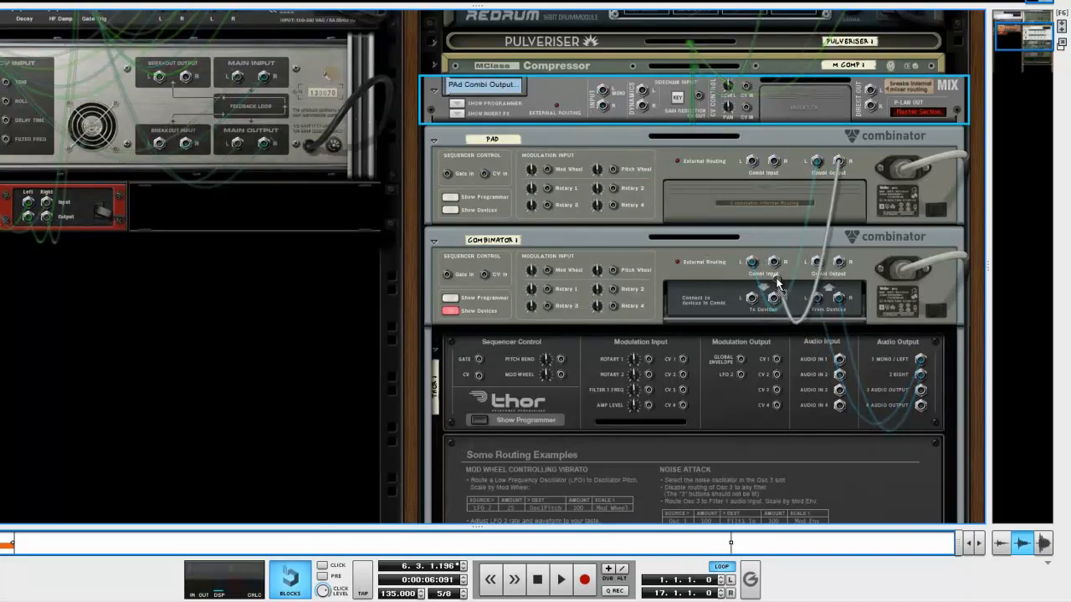
# Connect the new Combinator's left and right To Devices outputs to Thor's Audio In 1 and Audio In 2
pyautogui.scroll(-3, 757, 292)
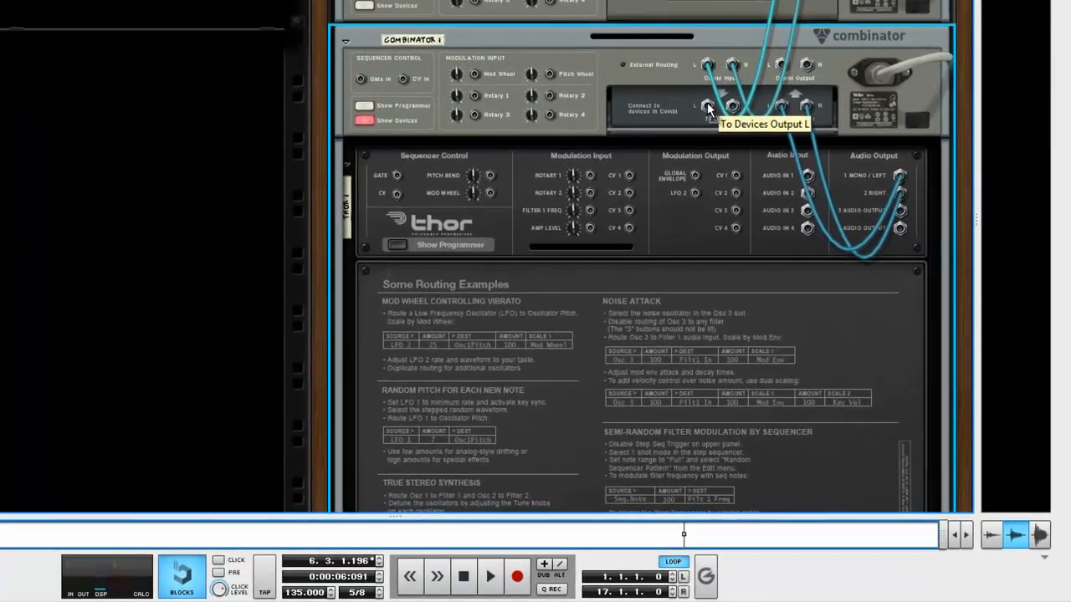
pyautogui.moveTo(753, 168); pyautogui.dragTo(828, 237)
pyautogui.moveTo(793, 184)
pyautogui.mouseDown()
pyautogui.moveTo(802, 191)
pyautogui.moveTo(806, 174)
pyautogui.mouseUp()
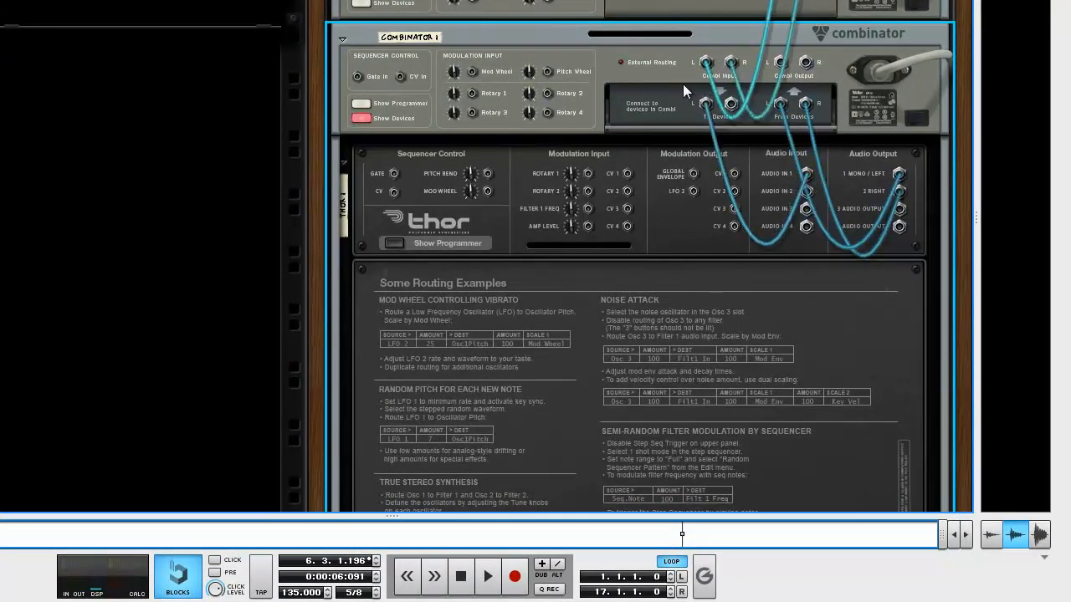
pyautogui.moveTo(729, 104); pyautogui.dragTo(806, 191)
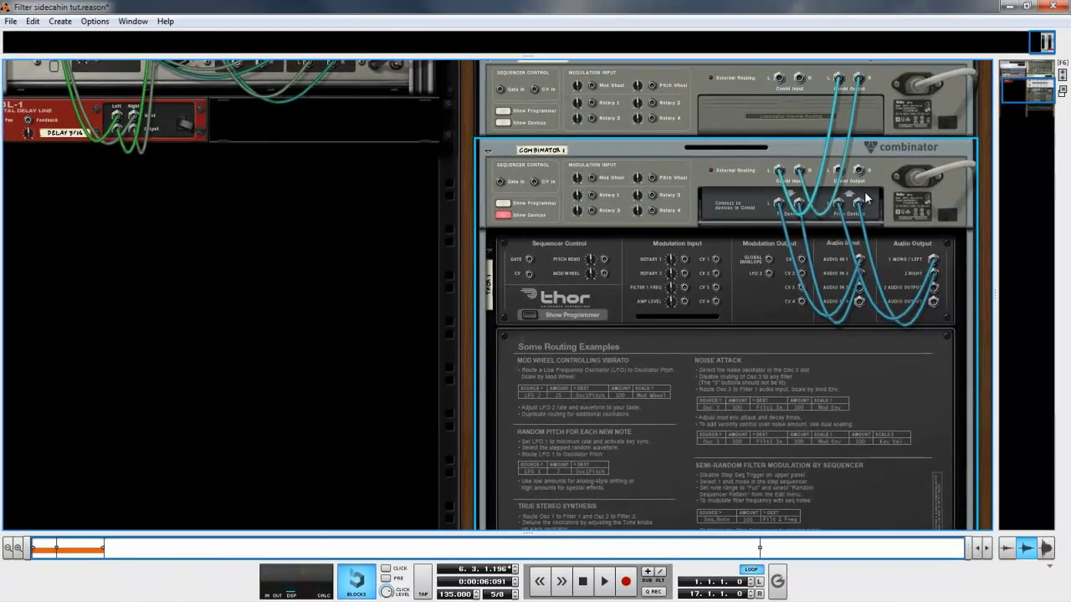
# Connect the new Combinator's stereo Combi Output to the input of the PAd mix channel
pyautogui.scroll(1, 864, 222)
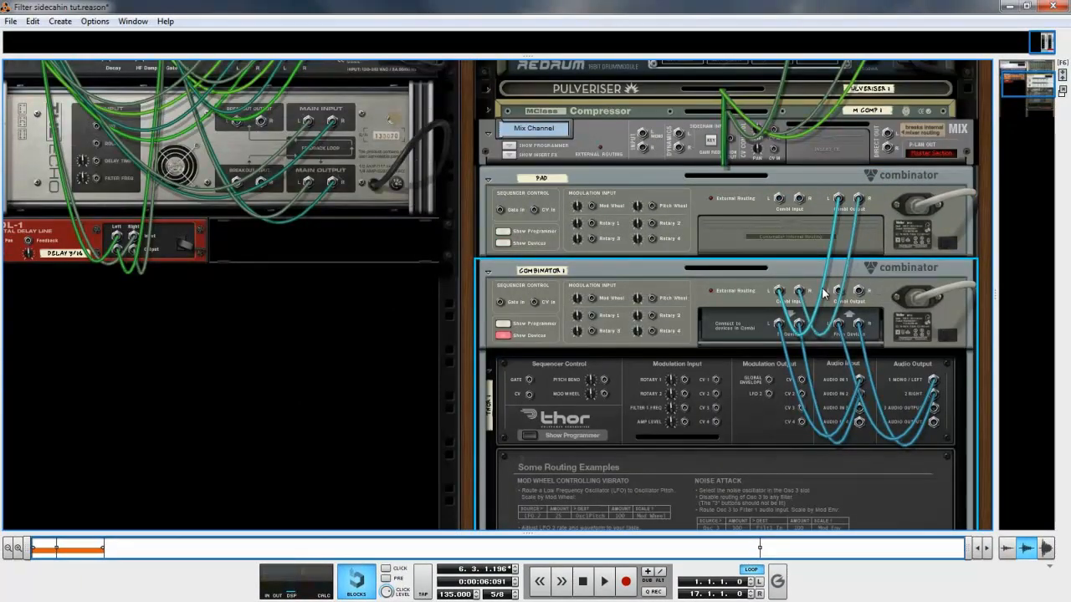
pyautogui.moveTo(839, 292); pyautogui.dragTo(643, 135)
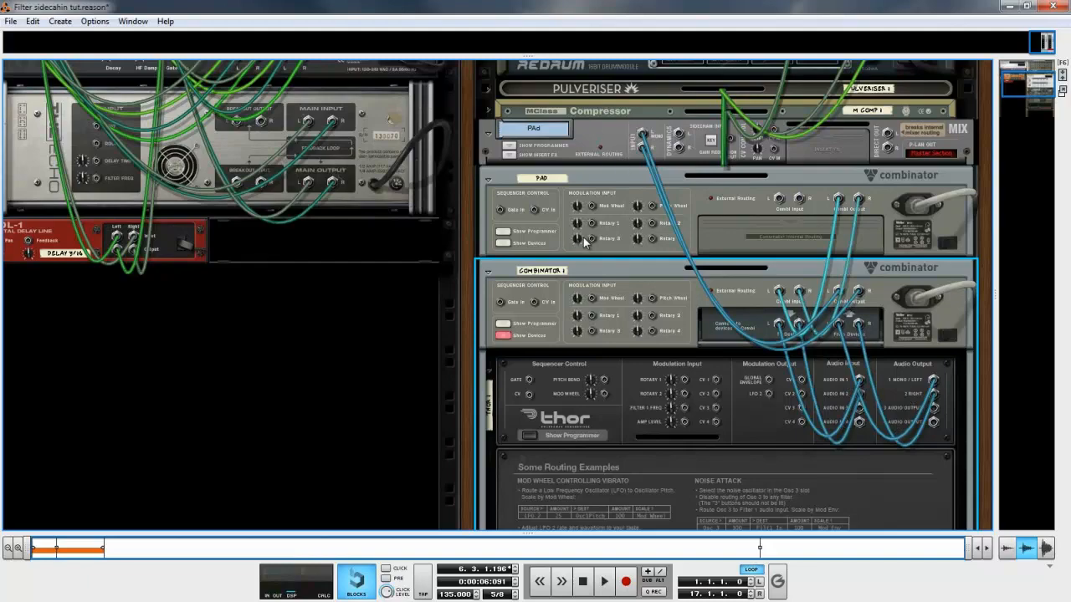
# Return to the rack's front side and rename the new Combinator "Sidecahin filter FX"
pyautogui.press('Tab')
pyautogui.doubleClick(414, 184)
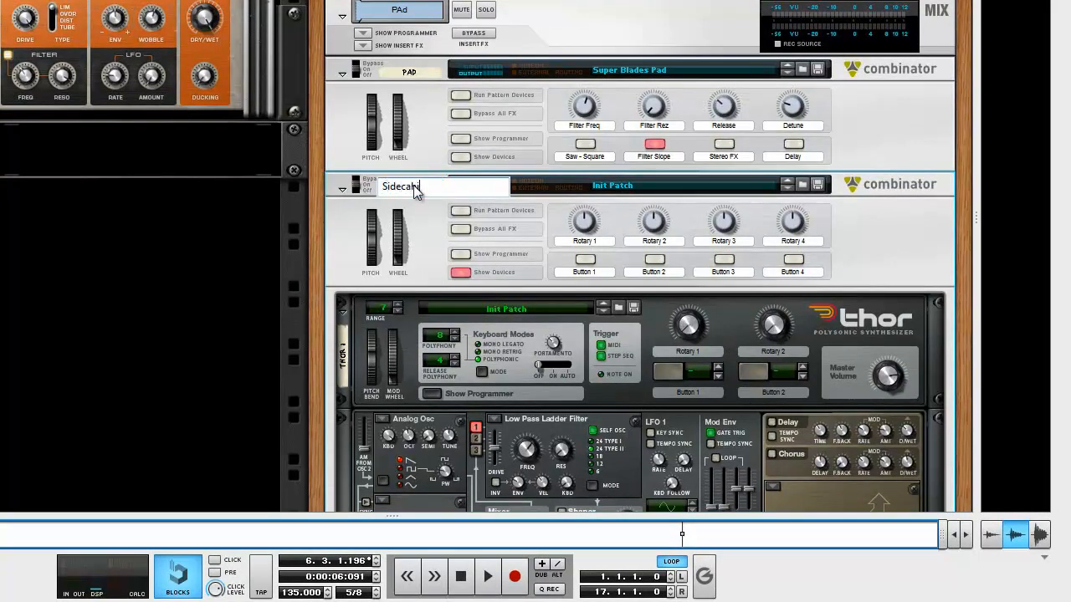
pyautogui.write('Sidecahin filter FX')
pyautogui.press('Return')
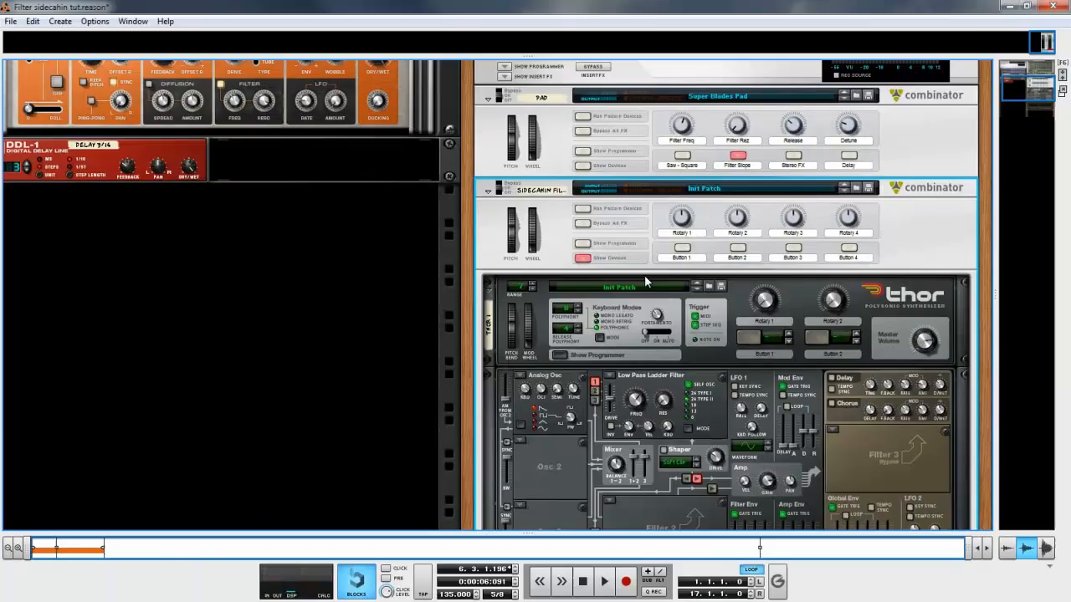
# Turn off oscillator 1 in Thor's programmer
pyautogui.scroll(-2, 538, 353)
pyautogui.scroll(-3, 649, 281)
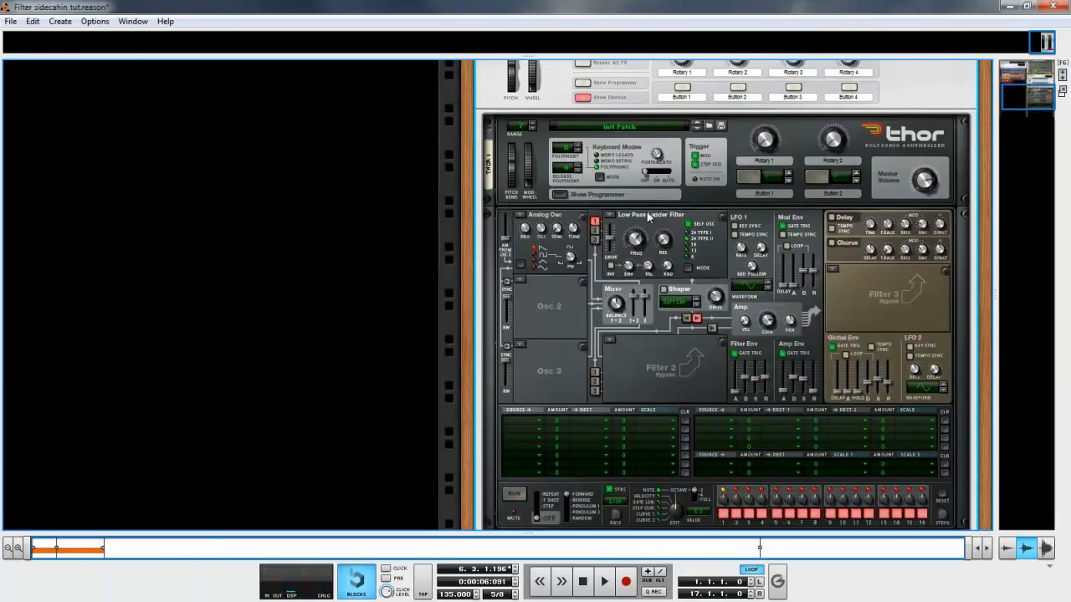
pyautogui.click(520, 216)
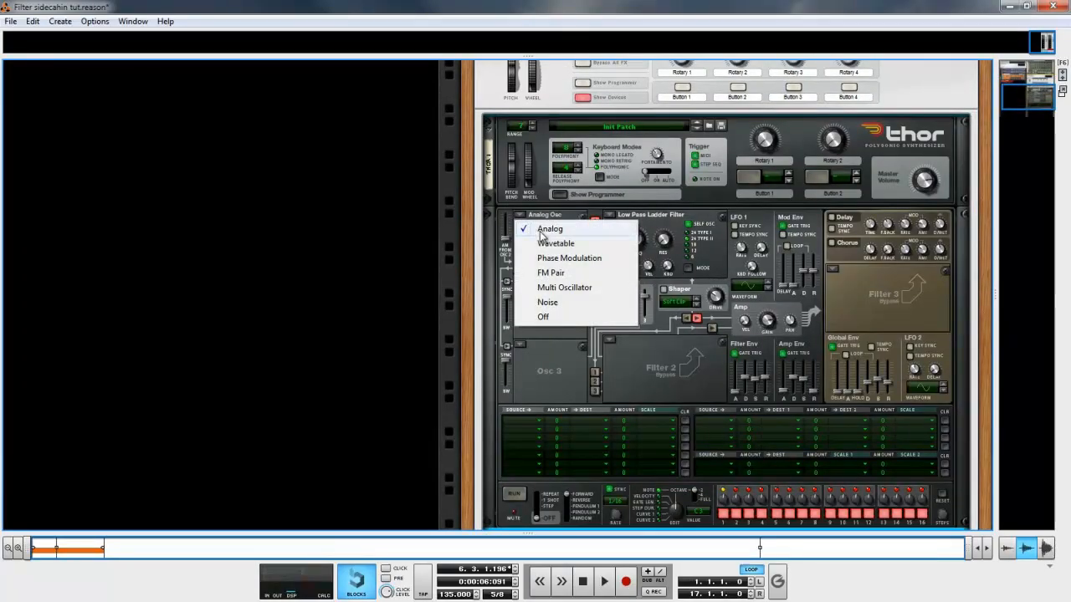
pyautogui.click(544, 317)
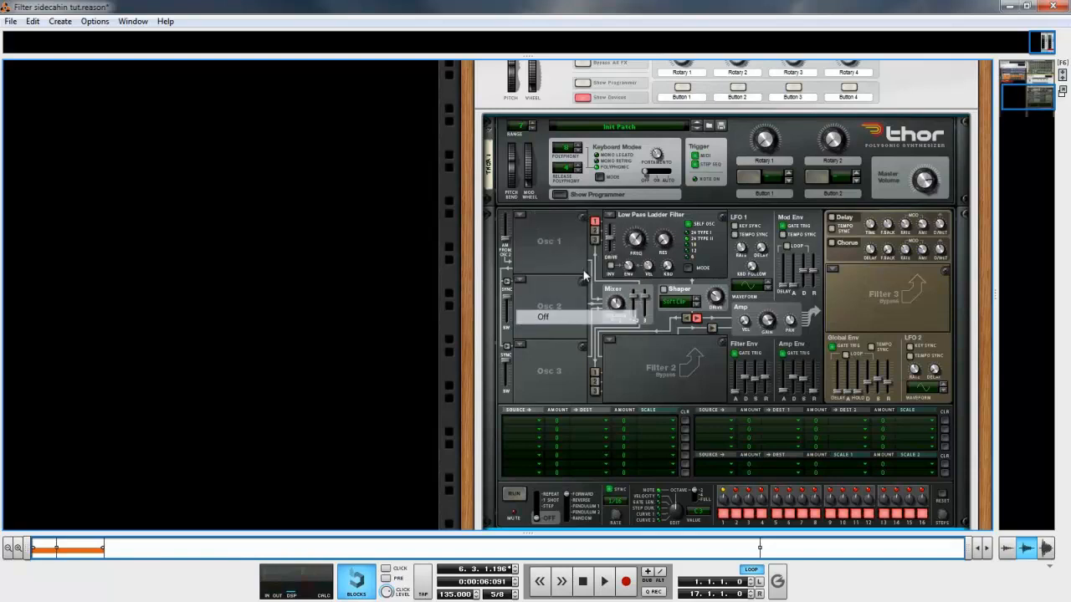
# Set Thor's Filter 1 to Bypass and disable the routing of oscillator 1 into it
pyautogui.click(613, 217)
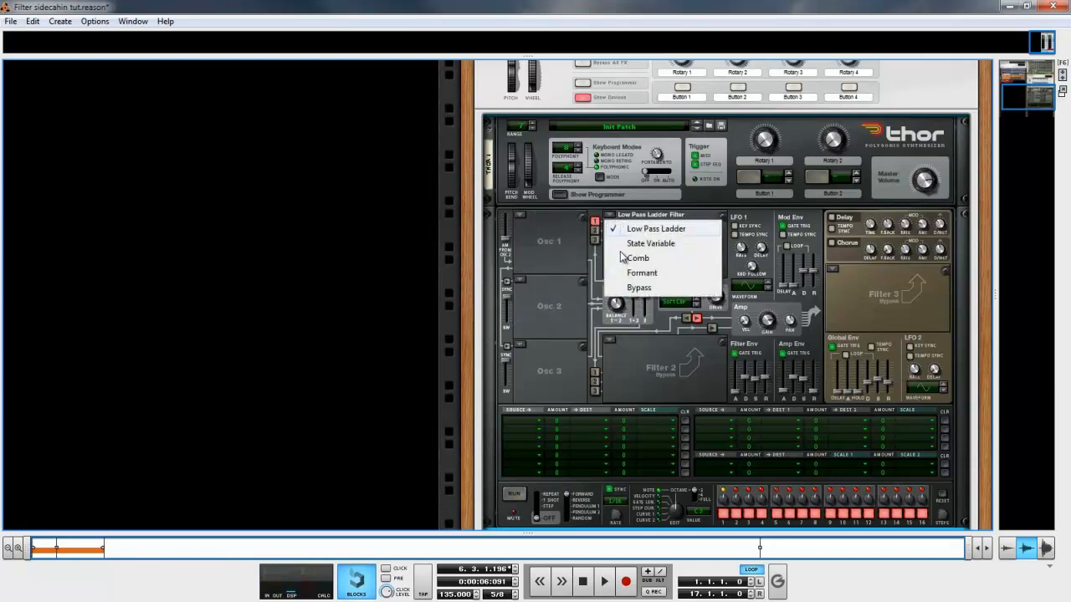
pyautogui.click(628, 294)
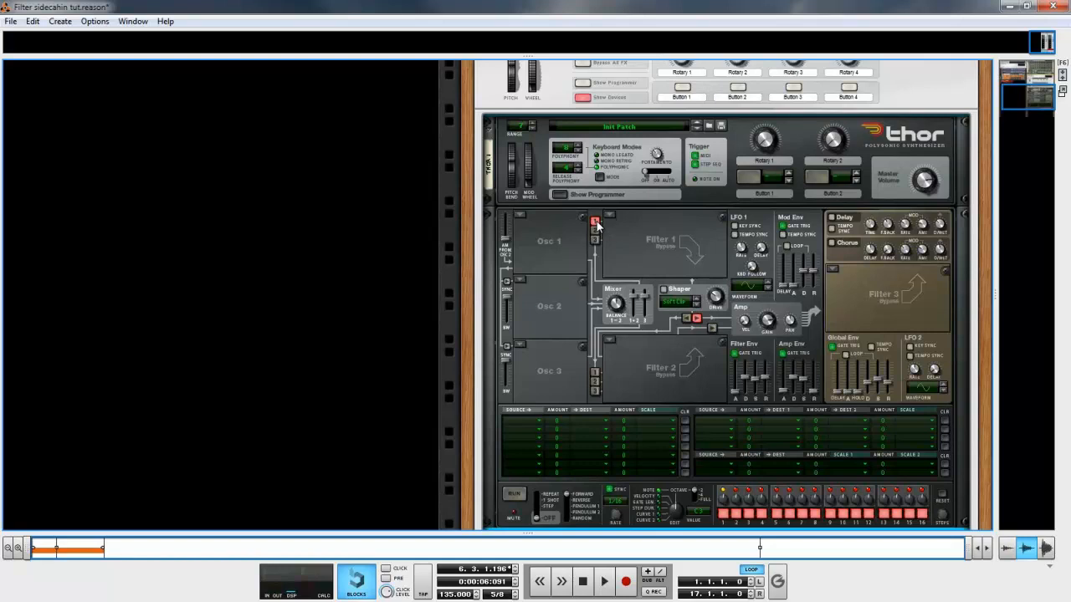
pyautogui.click(595, 222)
# Set Thor's Filter 3 to the State Variable type
pyautogui.click(830, 269)
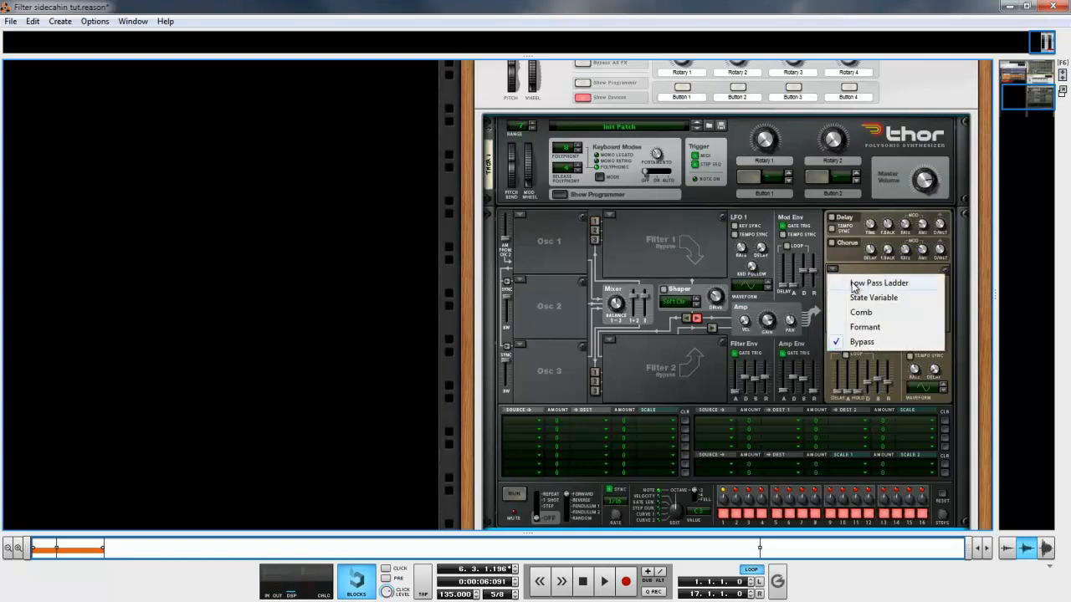
pyautogui.click(852, 296)
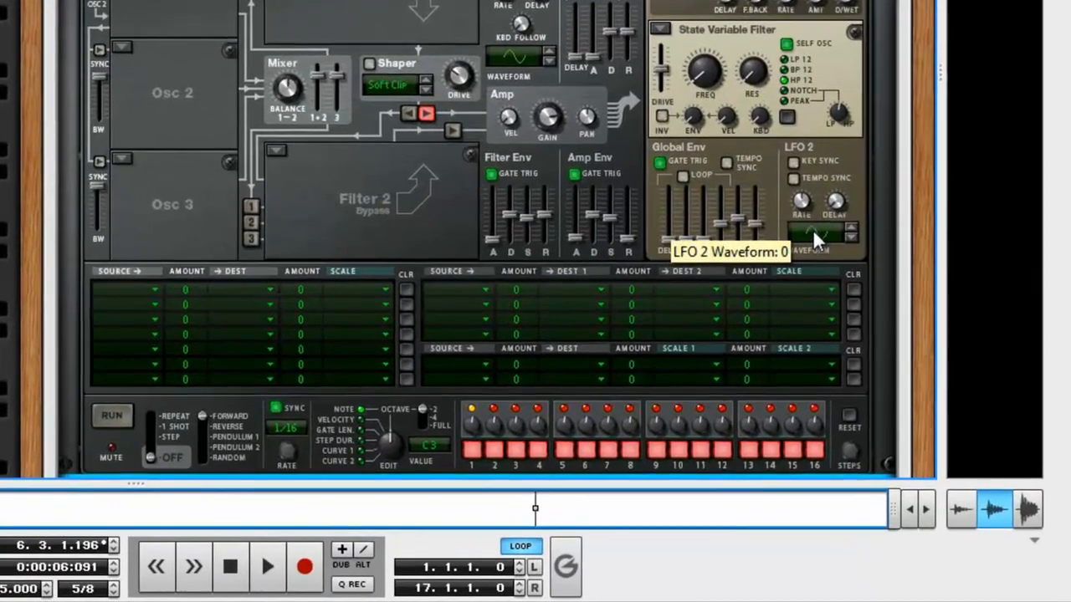
# Give Thor's LFO 2 a faster, tempo-synced rate and set its waveform to 6
pyautogui.click(794, 179)
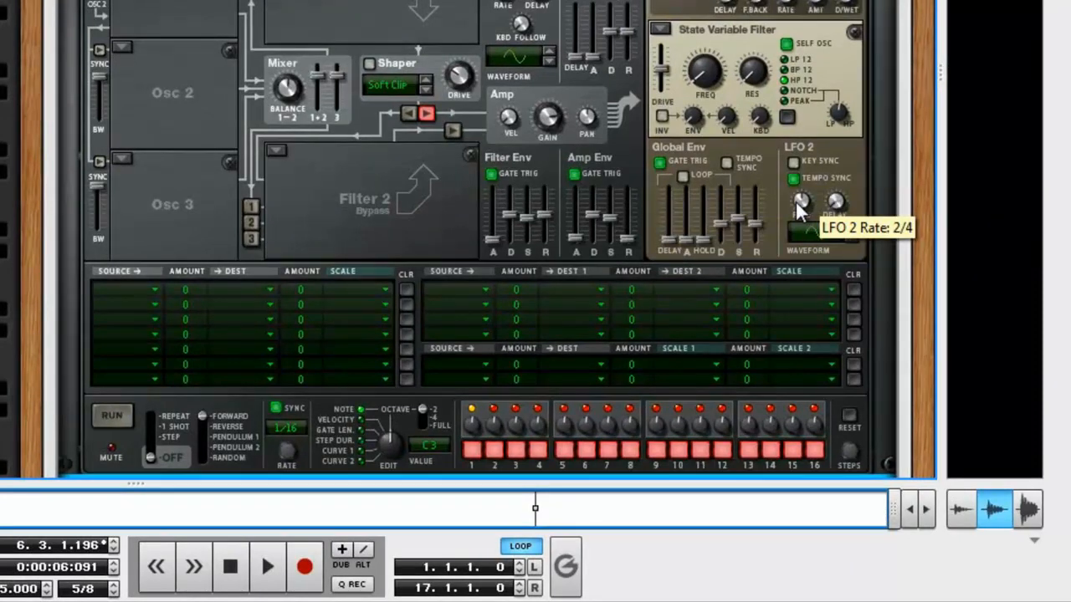
pyautogui.moveTo(796, 203); pyautogui.dragTo(808, 150)
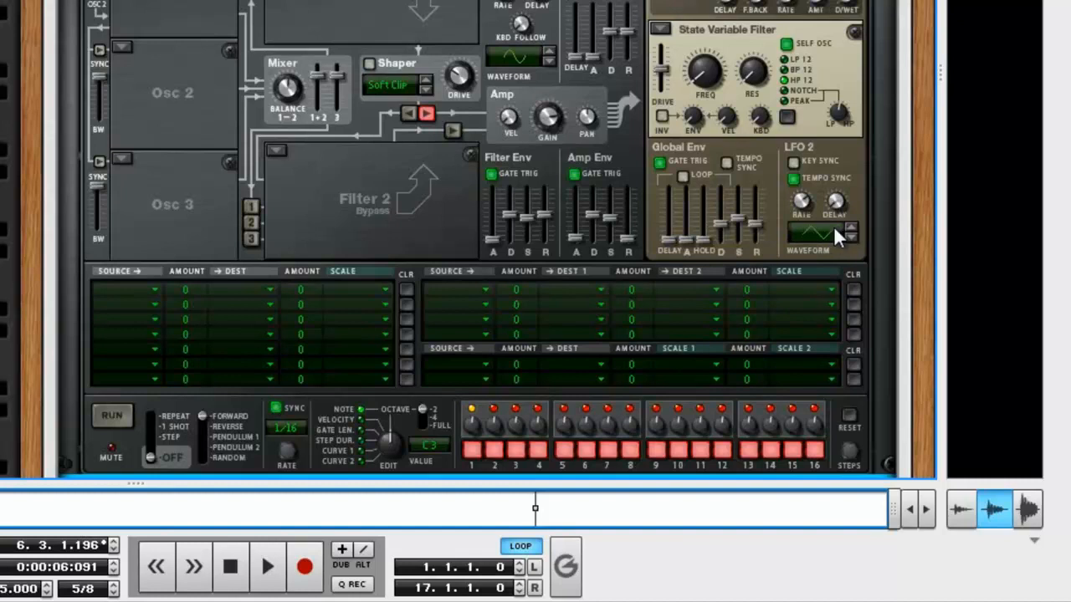
pyautogui.click(851, 226)
pyautogui.click(850, 225)
pyautogui.click(851, 226)
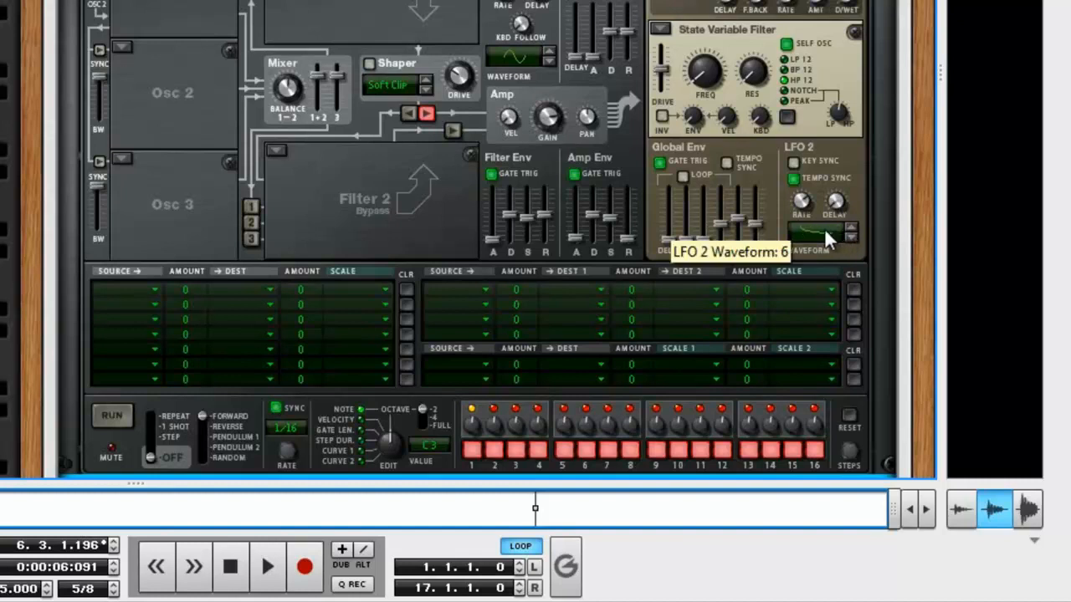
# Route Audio Input 1 to the left input of Filter 3 with amount 100 in Thor's modulation matrix
pyautogui.scroll(-5, 222, 80)
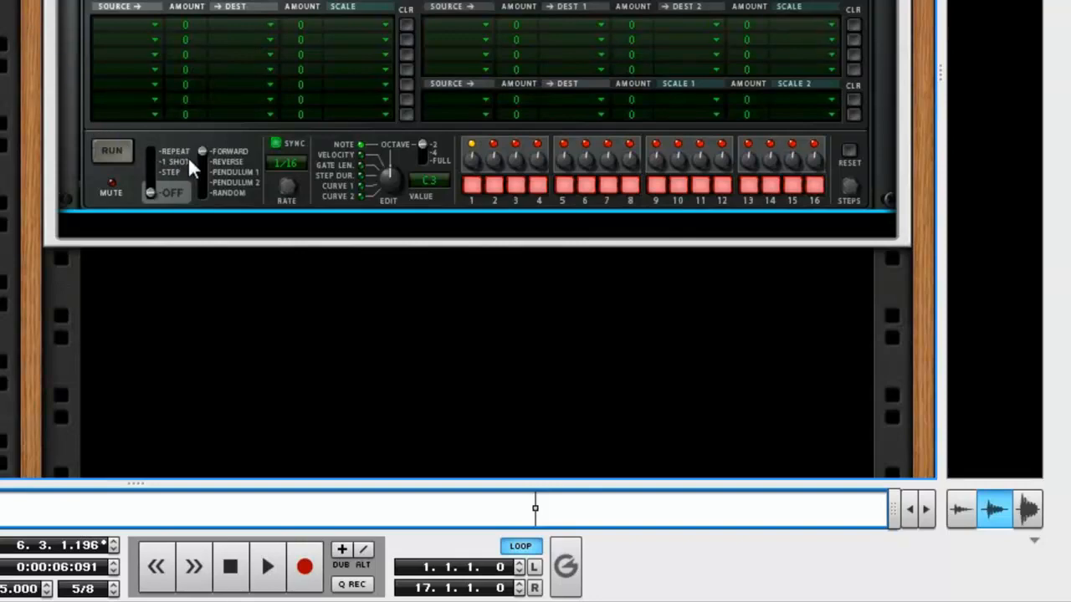
pyautogui.click(148, 42)
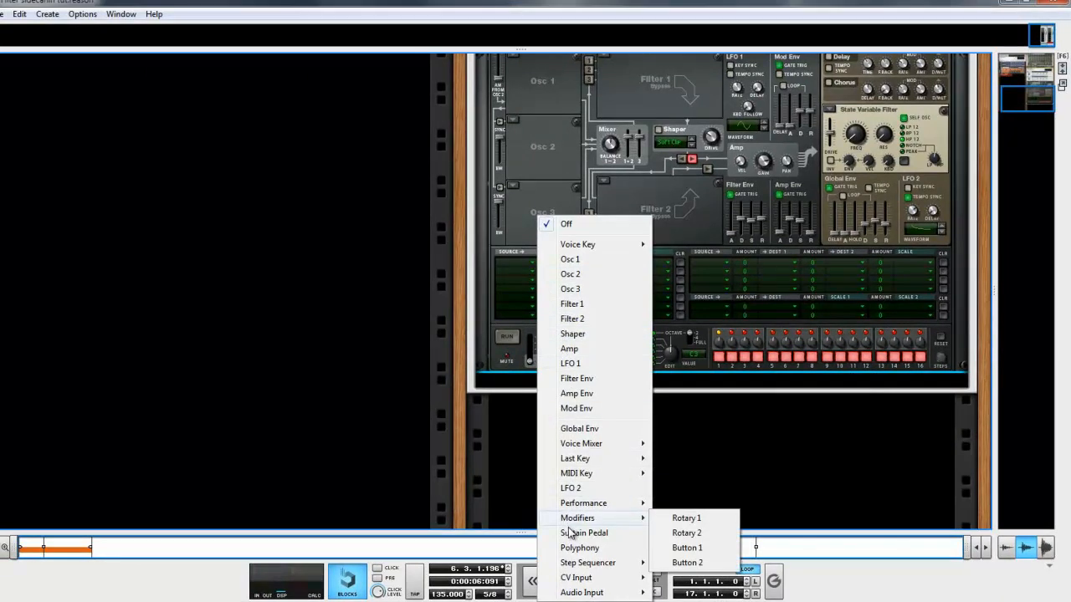
pyautogui.moveTo(586, 592)
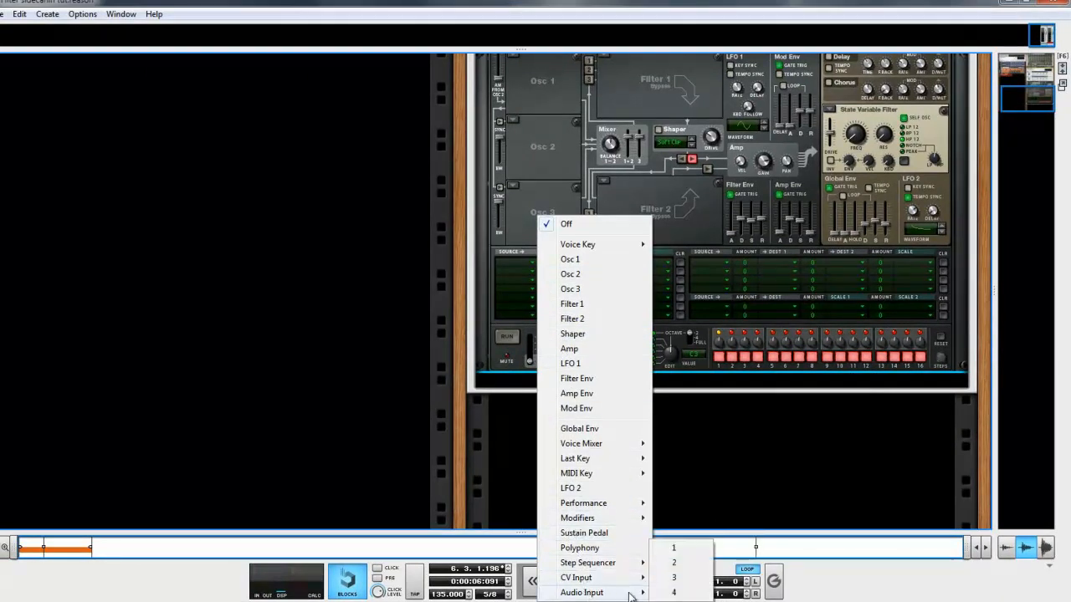
pyautogui.click(678, 548)
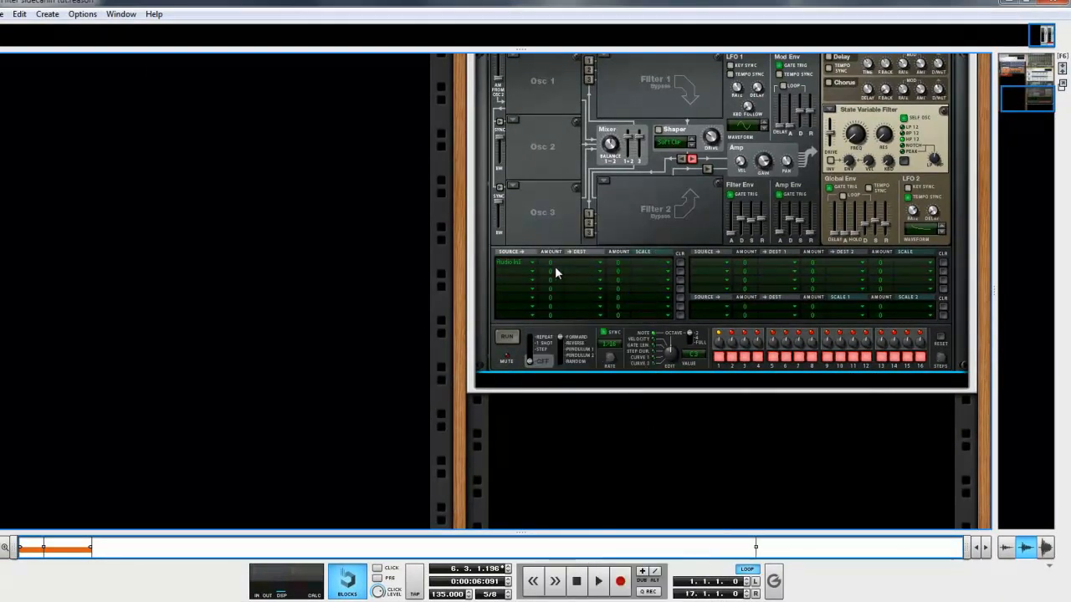
pyautogui.moveTo(559, 263); pyautogui.dragTo(551, 165)
pyautogui.click(582, 265)
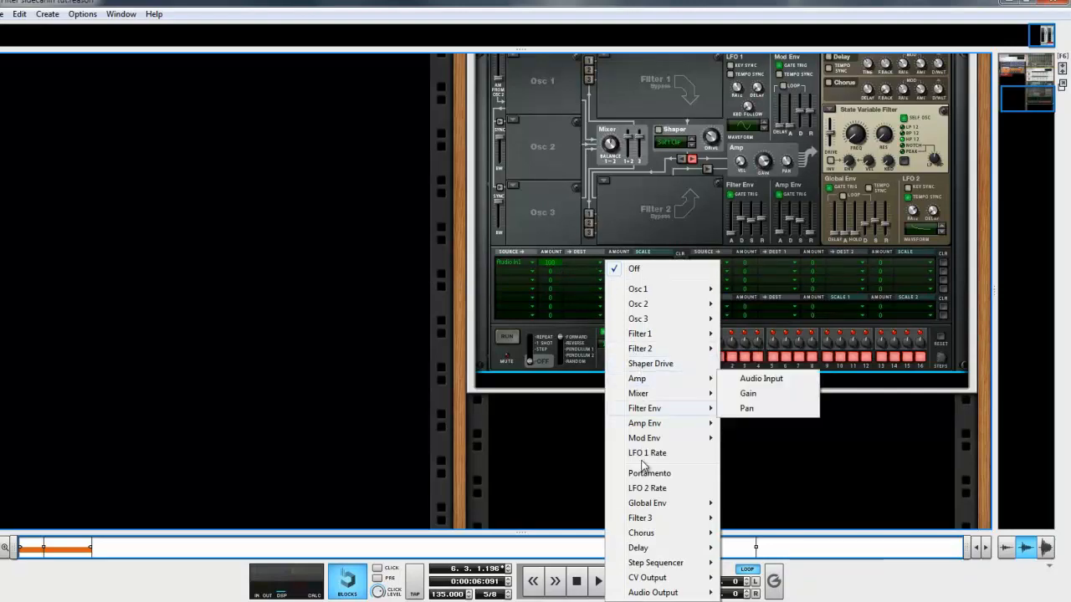
pyautogui.moveTo(641, 520)
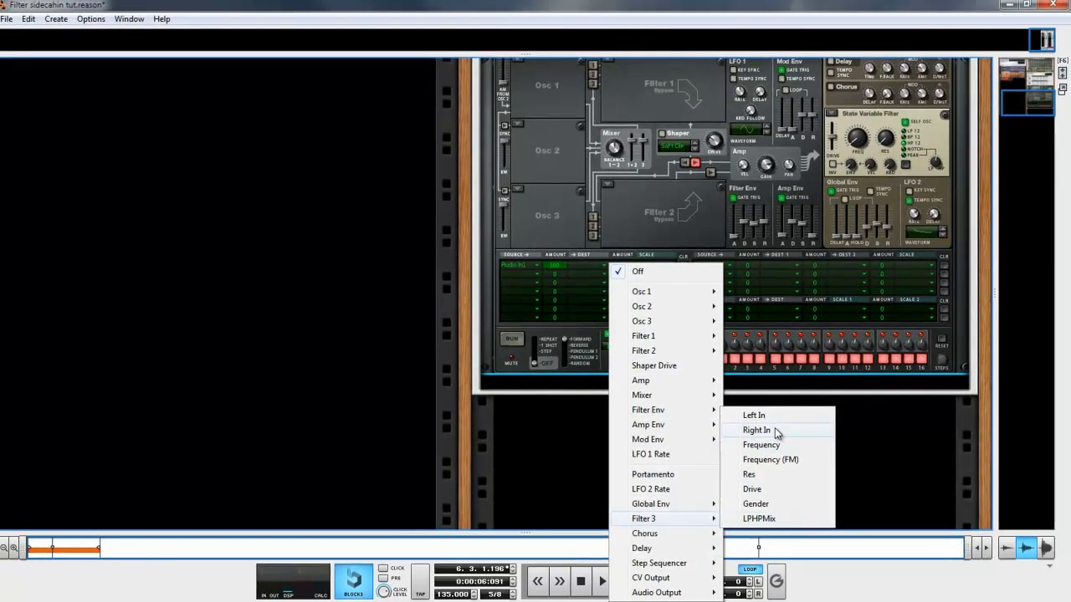
pyautogui.click(774, 431)
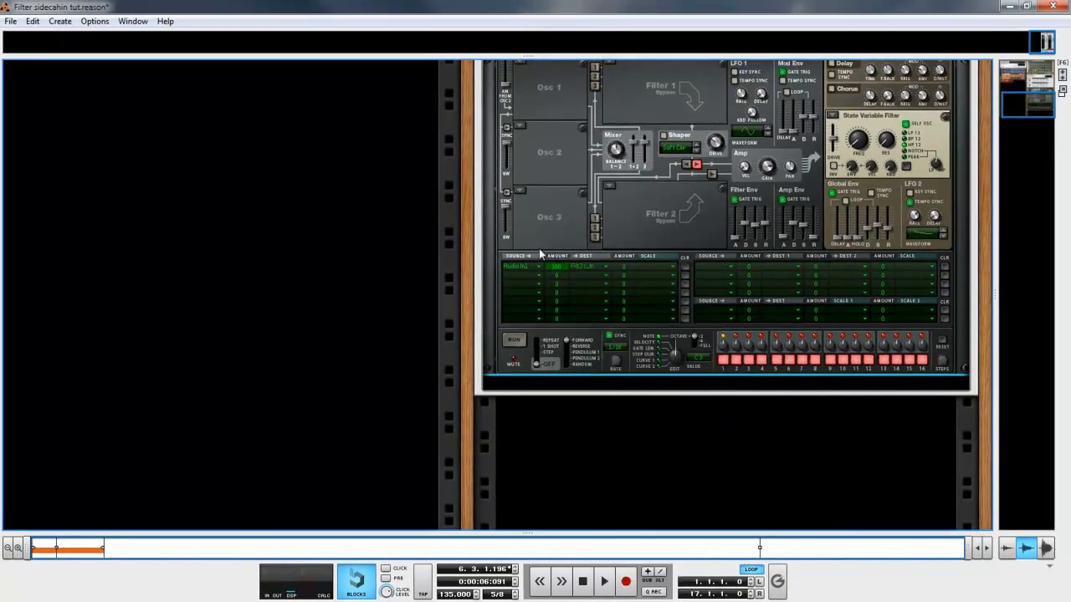
# Route Audio Input 2 to the right input of Filter 3 with amount 100 in the second matrix row
pyautogui.click(517, 271)
pyautogui.moveTo(644, 592)
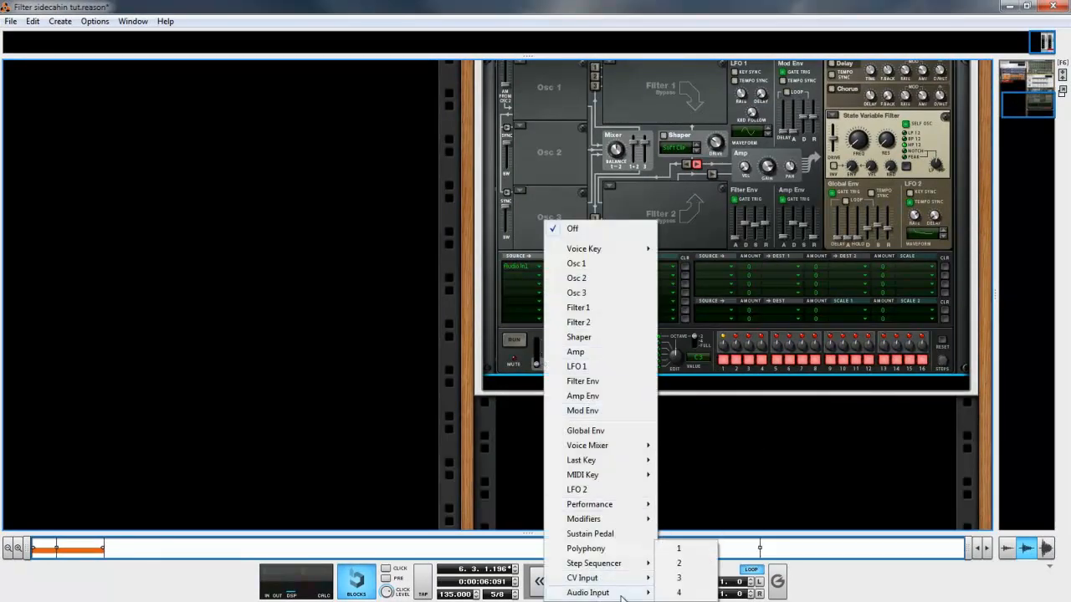
pyautogui.click(679, 563)
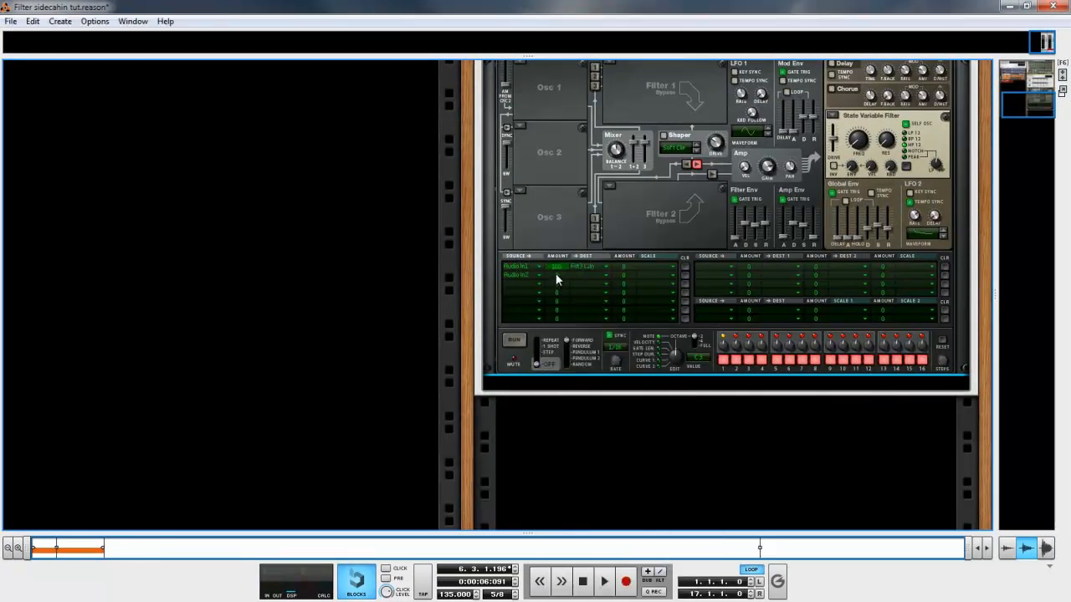
pyautogui.moveTo(555, 273); pyautogui.dragTo(559, 171)
pyautogui.click(607, 276)
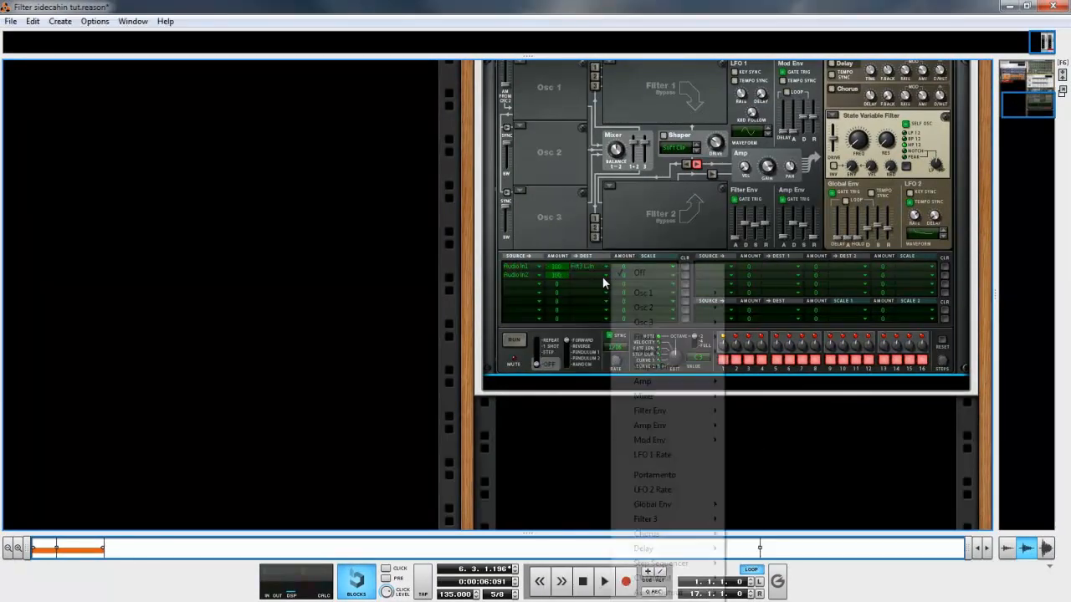
pyautogui.moveTo(657, 519)
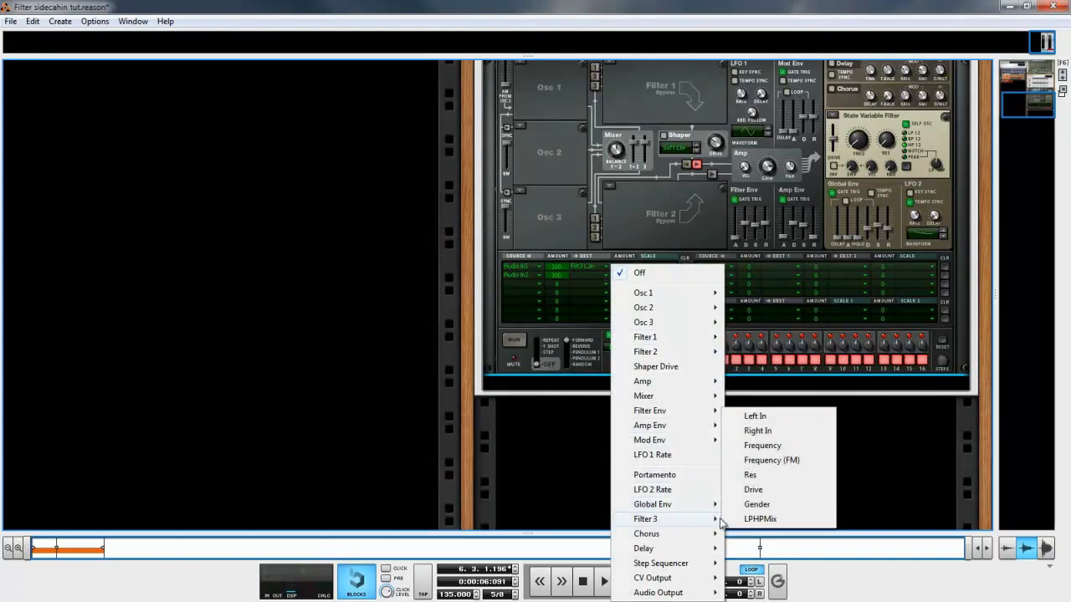
pyautogui.click(757, 431)
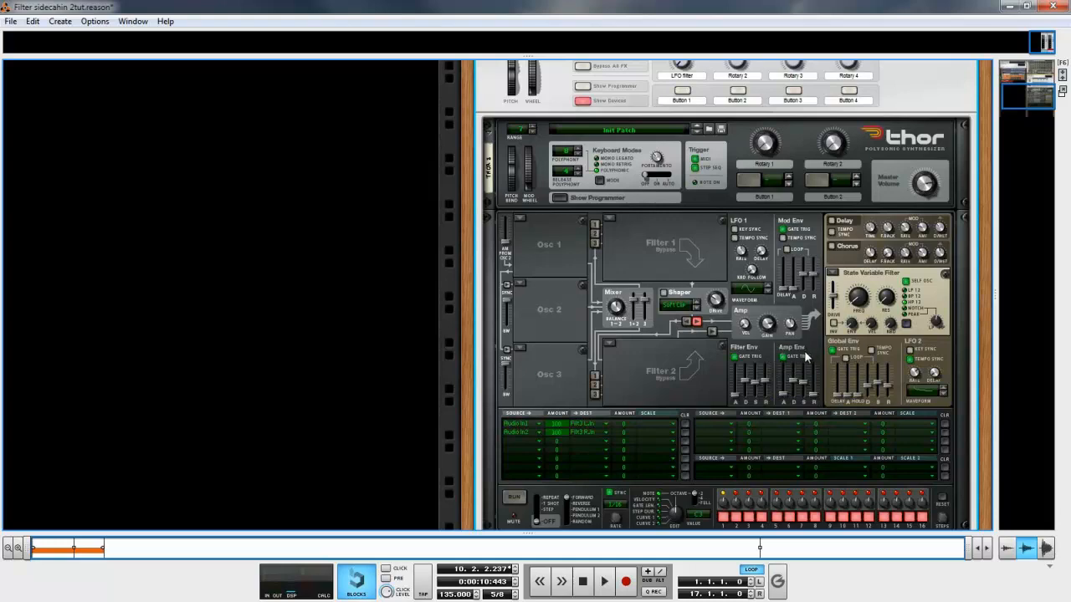
# On the rear of the rack, patch Thor's LFO 2 modulation output into the sidechain Combinator's Rotary 1 modulation input
pyautogui.press('Tab')
pyautogui.scroll(2, 811, 289)
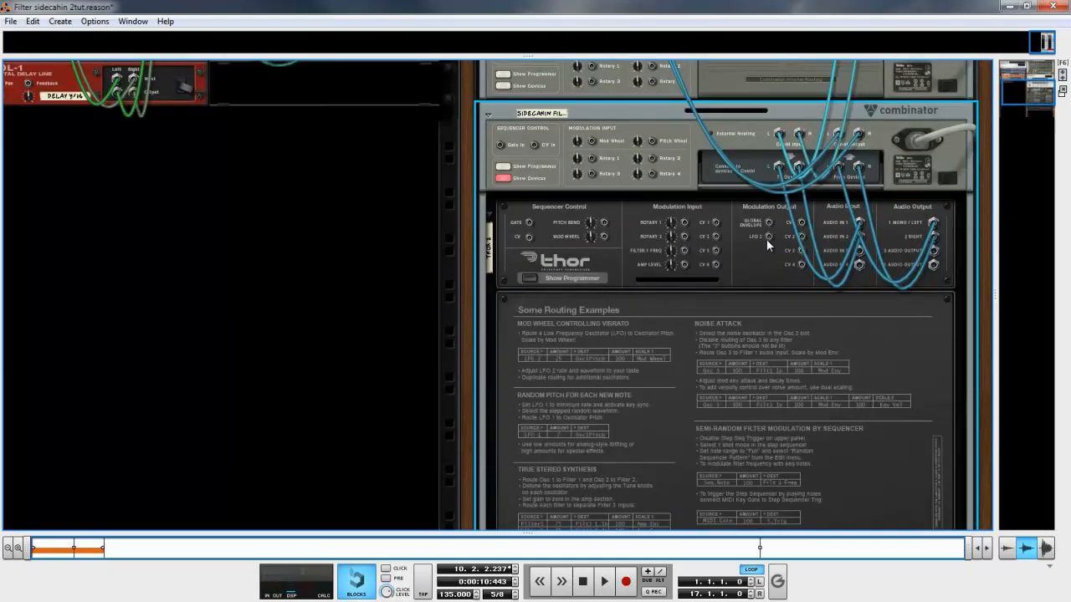
pyautogui.moveTo(763, 236); pyautogui.dragTo(592, 159)
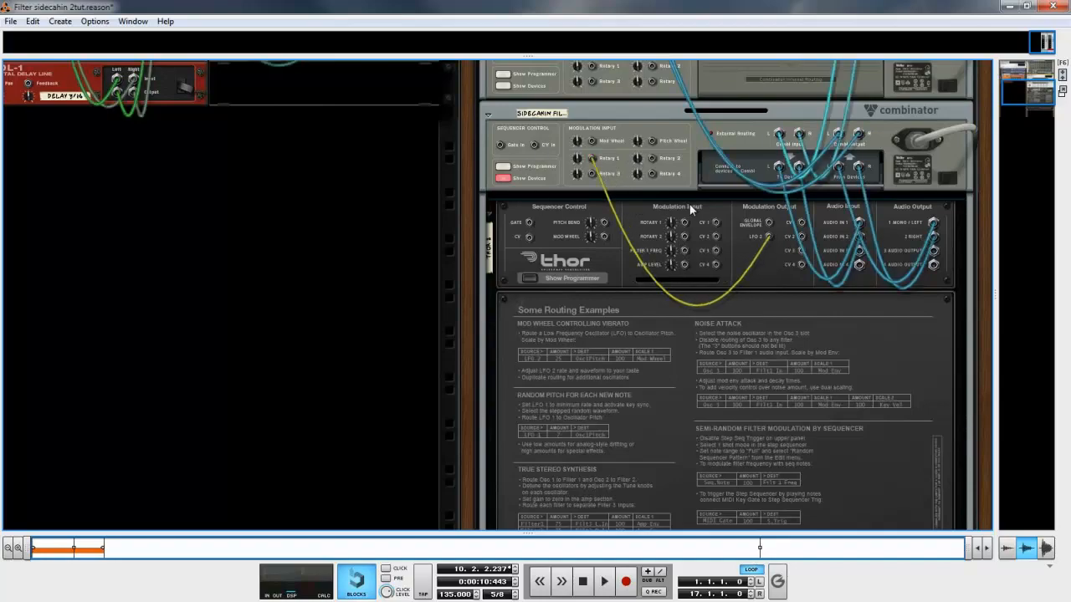
pyautogui.press('Tab')
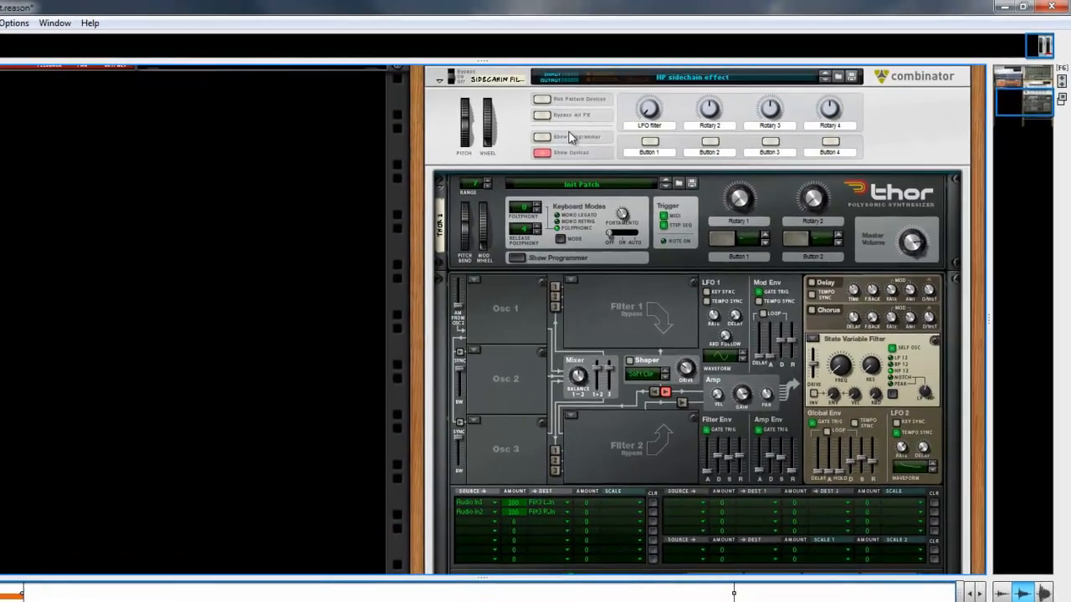
# Show the sidechain Combinator's programmer and map Rotary 1 to Filter 3 Freq of Thor 2
pyautogui.click(551, 136)
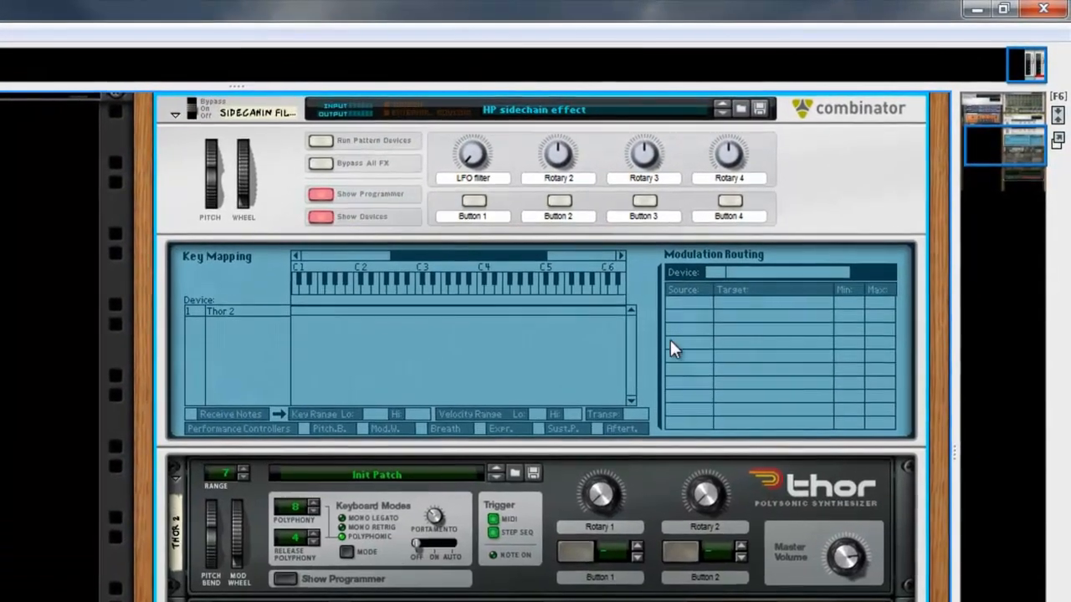
pyautogui.click(227, 309)
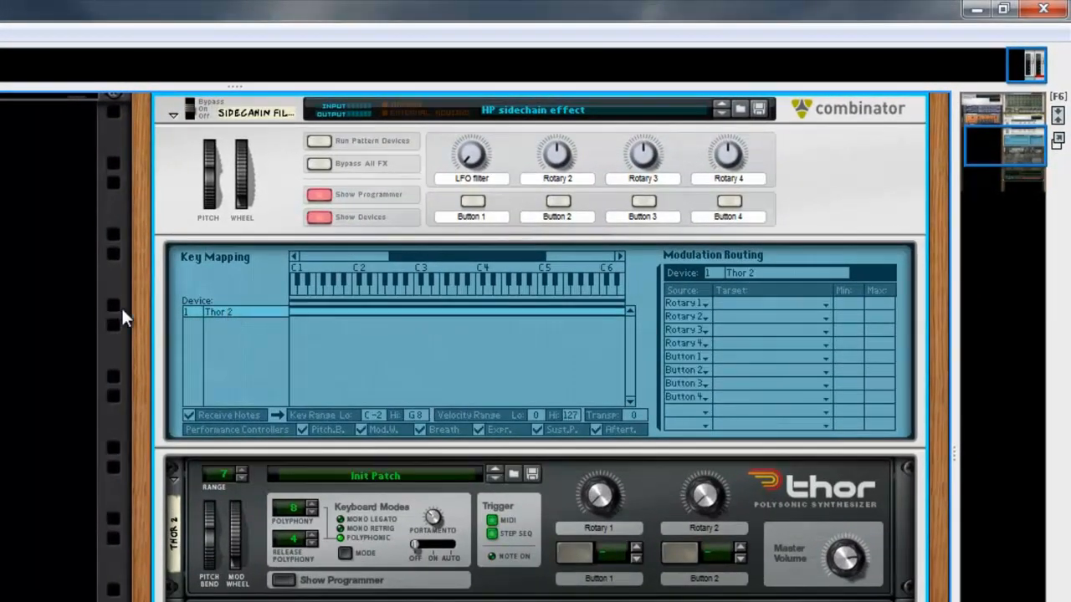
pyautogui.click(744, 302)
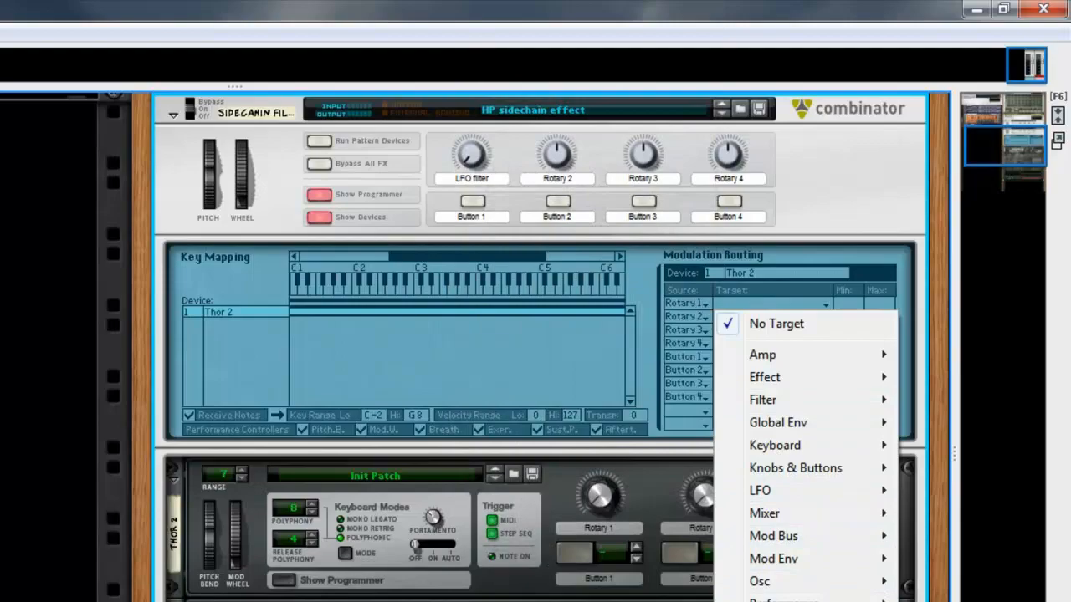
pyautogui.moveTo(817, 402)
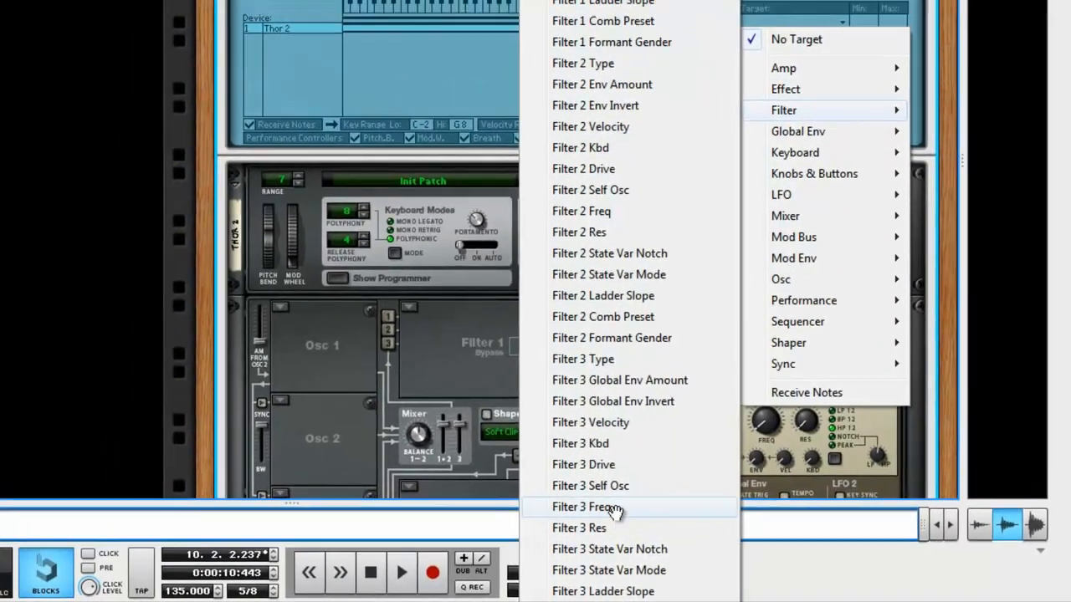
pyautogui.click(611, 509)
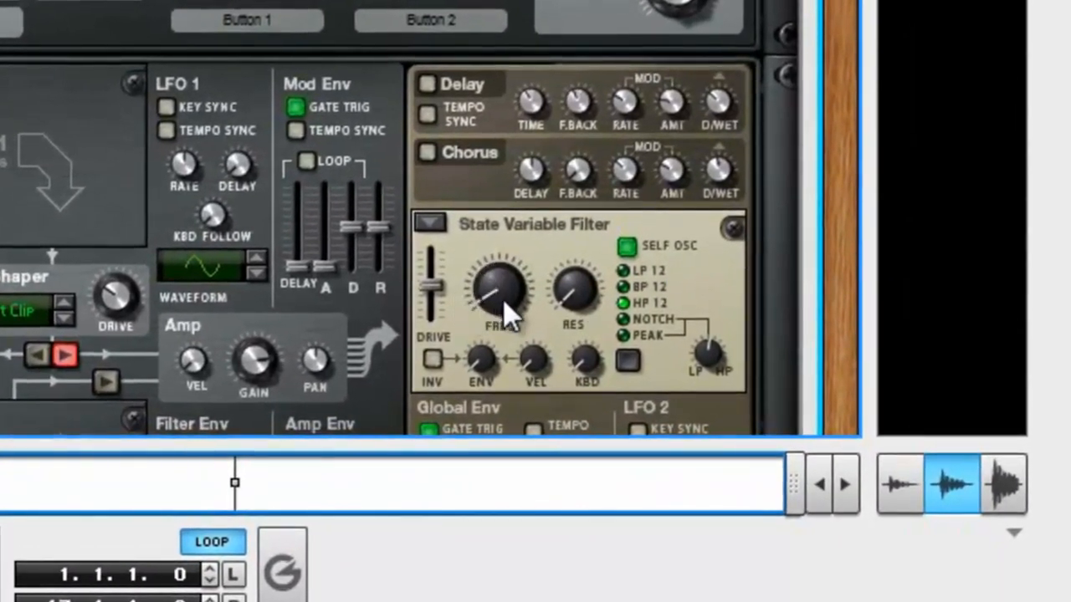
# Try a higher frequency setting on Thor's State Variable Filter
pyautogui.moveTo(503, 299); pyautogui.dragTo(520, 136)
pyautogui.scroll(-2, 573, 222)
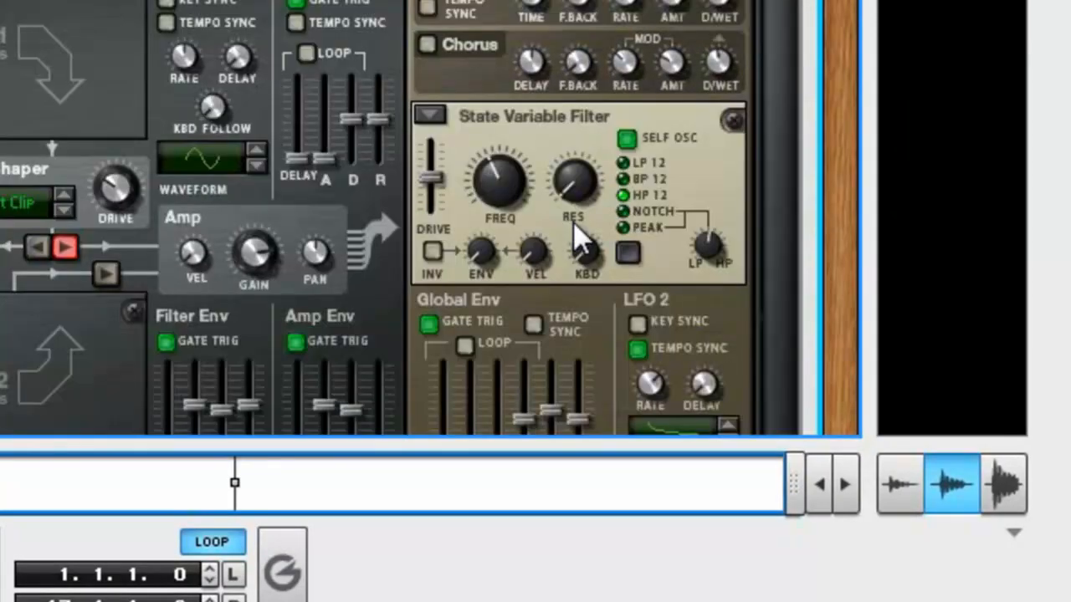
pyautogui.scroll(-2, 573, 222)
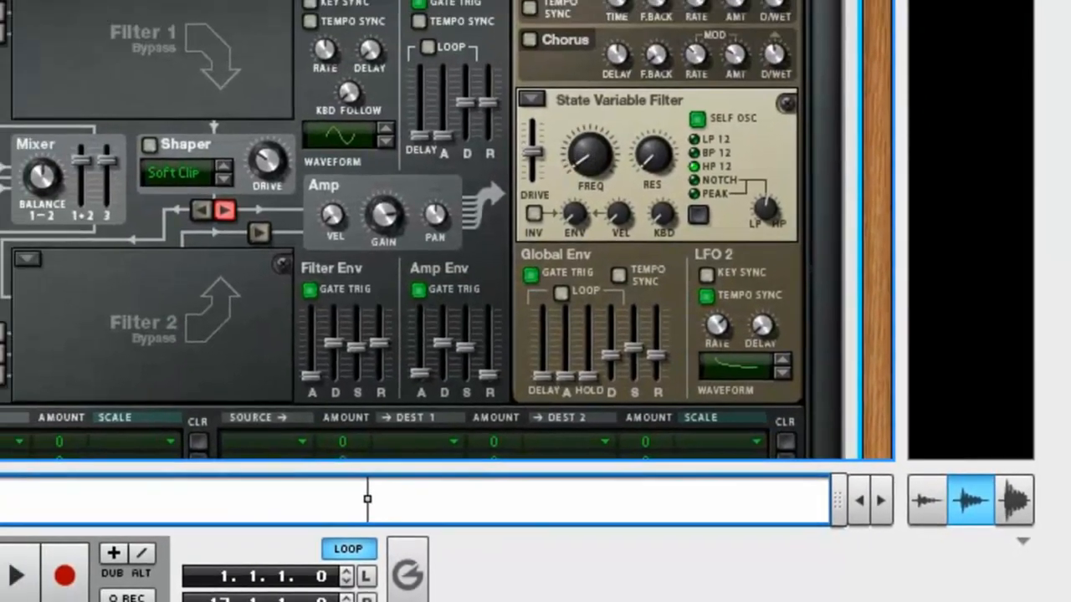
pyautogui.scroll(6, 676, 330)
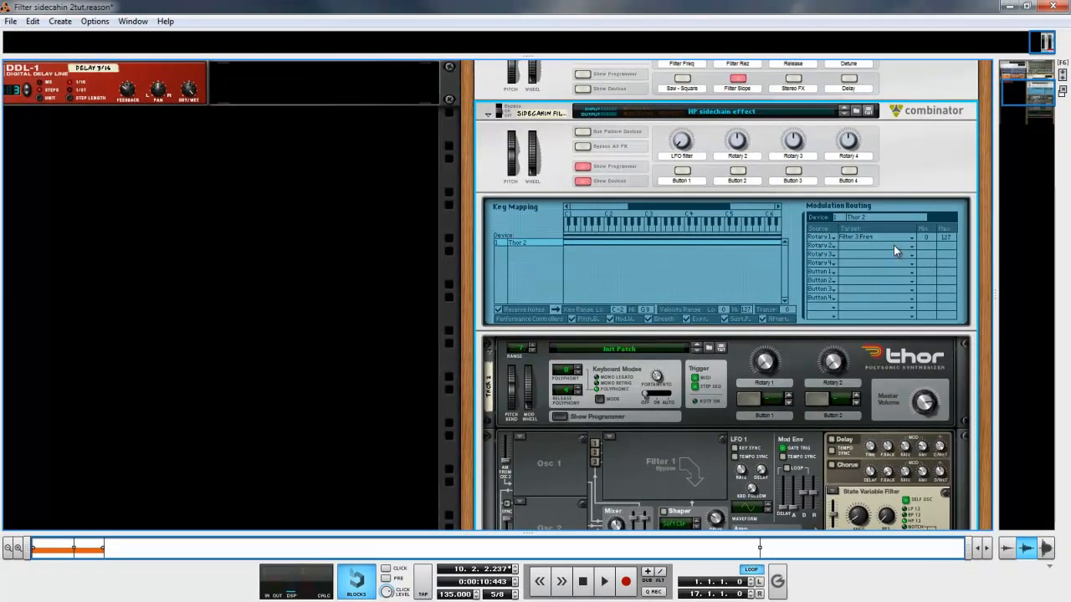
pyautogui.scroll(-3, 894, 245)
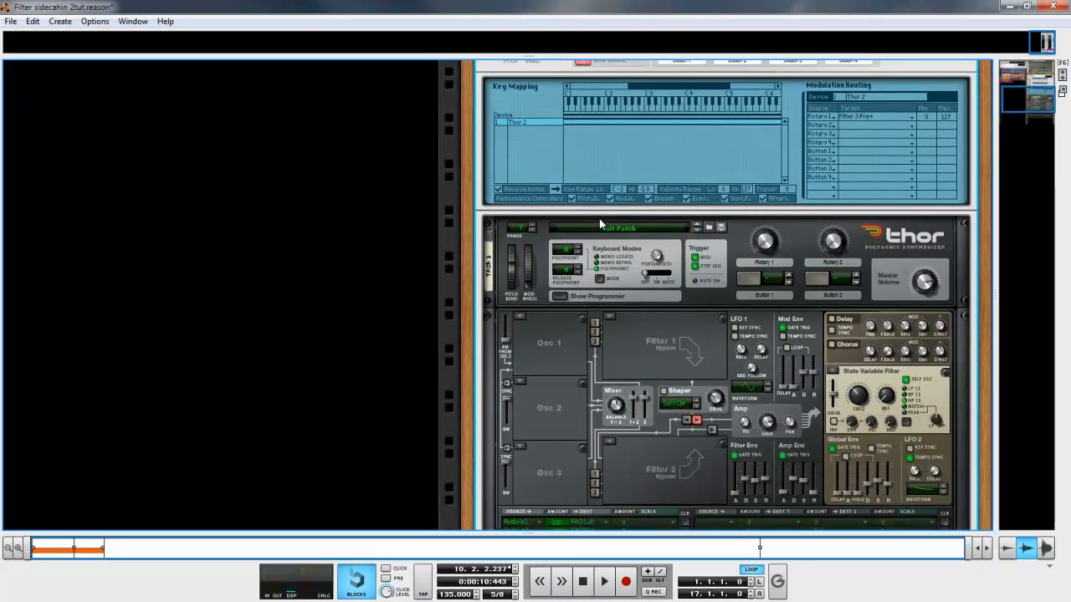
pyautogui.click(0, 183)
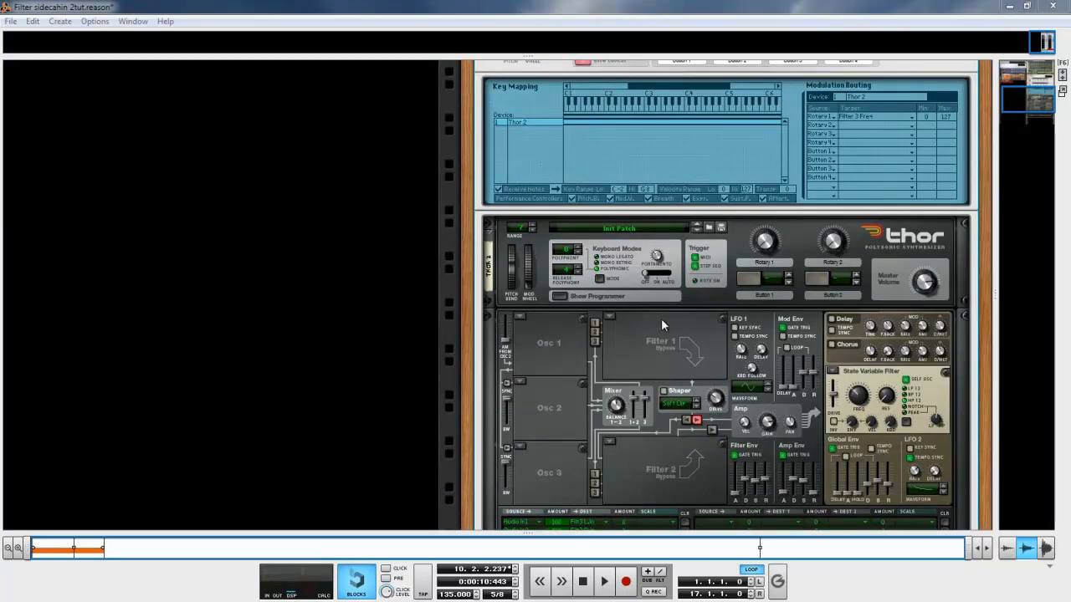
# Start playback and audition the pad with the bass drum while toggling the sidechain filter Combinator's bypass switch
pyautogui.scroll(5, 696, 334)
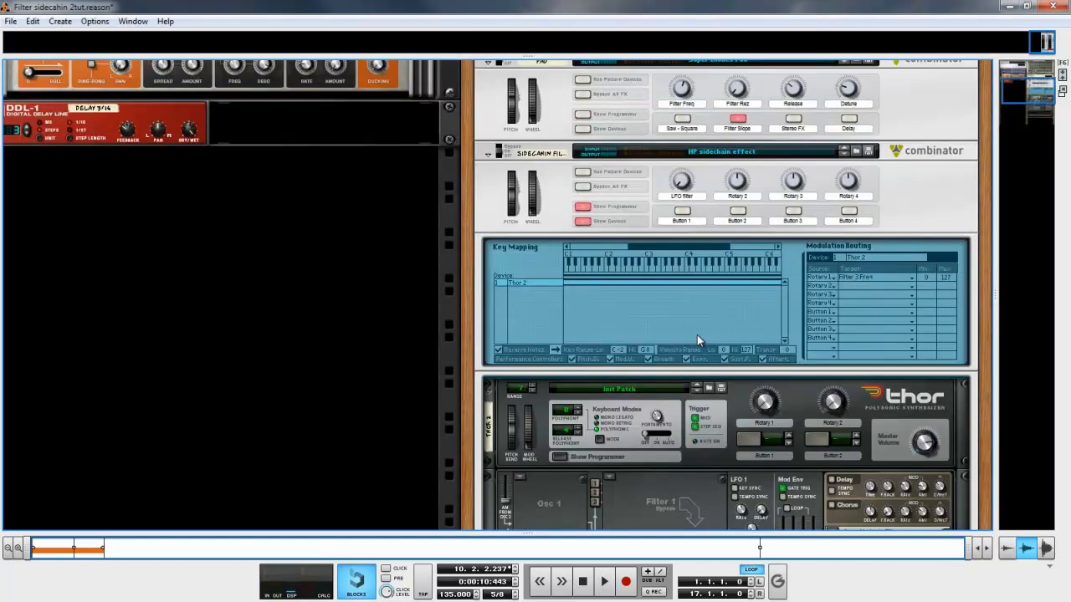
pyautogui.press('space')
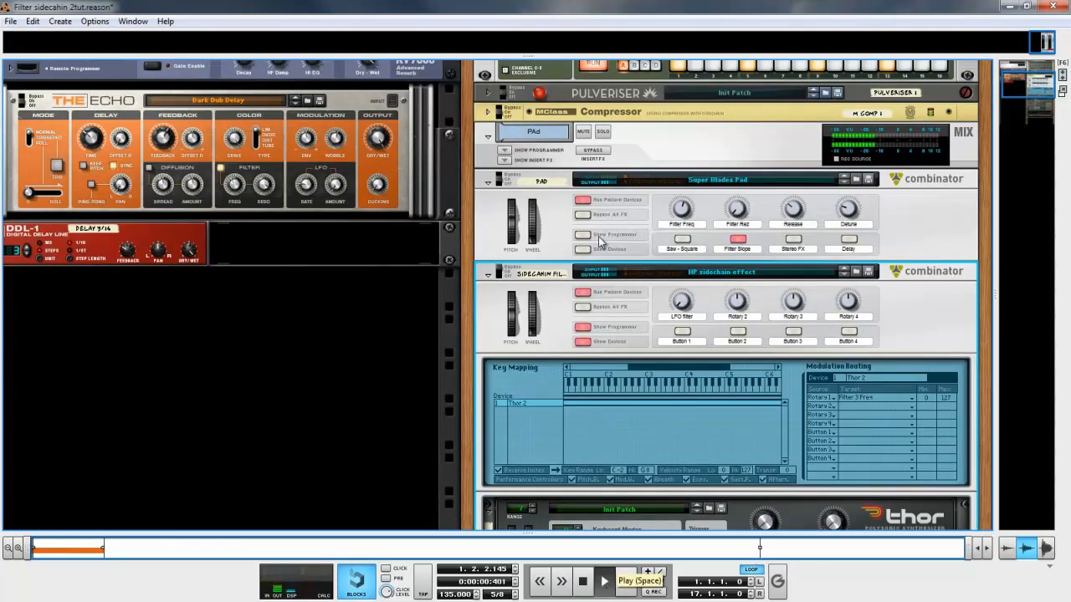
pyautogui.scroll(2, 705, 171)
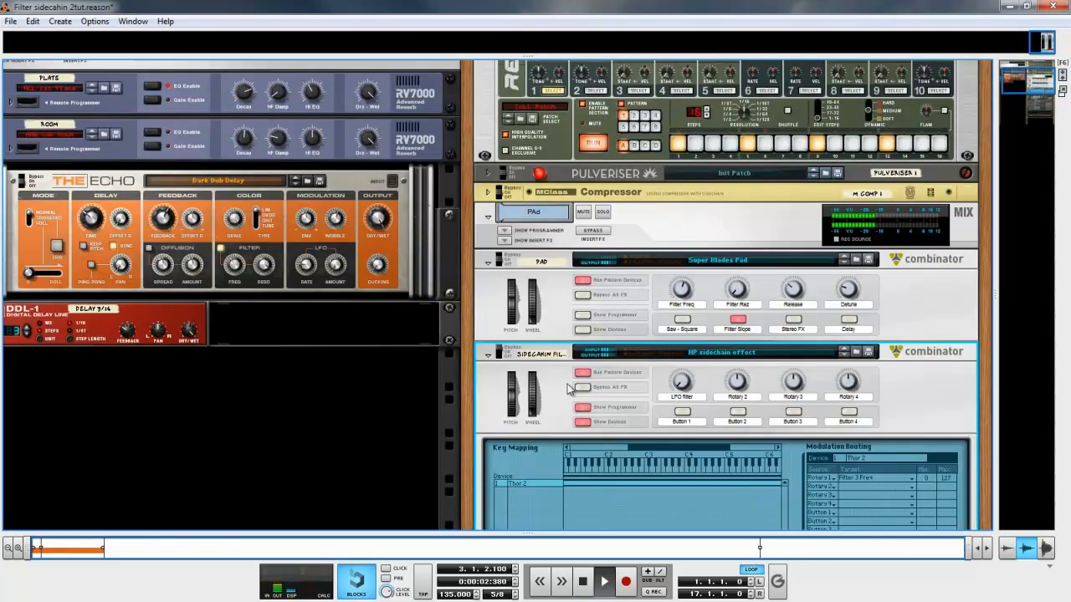
pyautogui.click(500, 352)
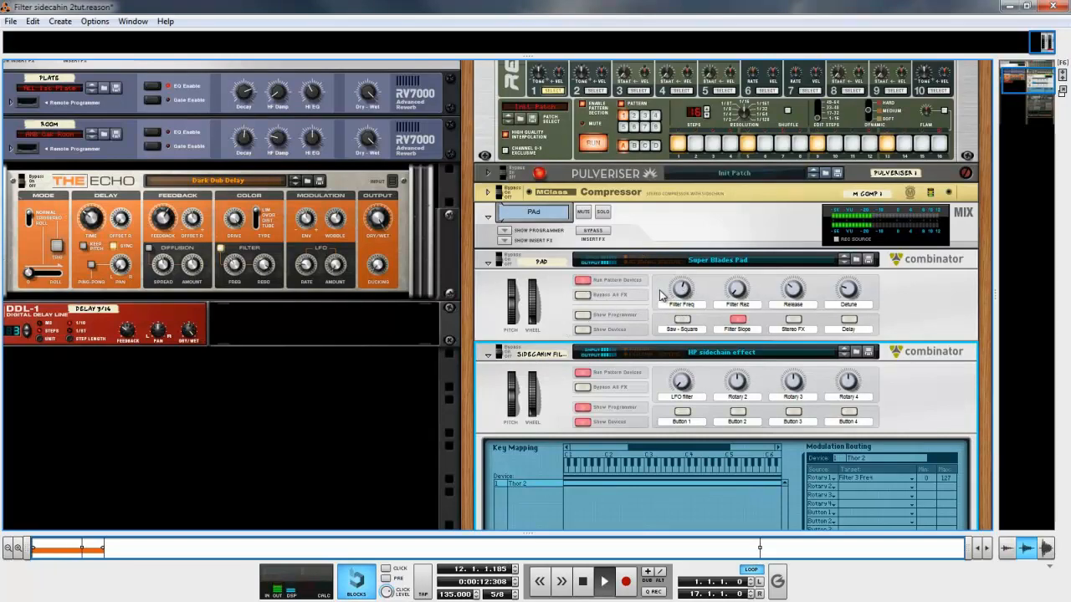
pyautogui.scroll(2, 640, 218)
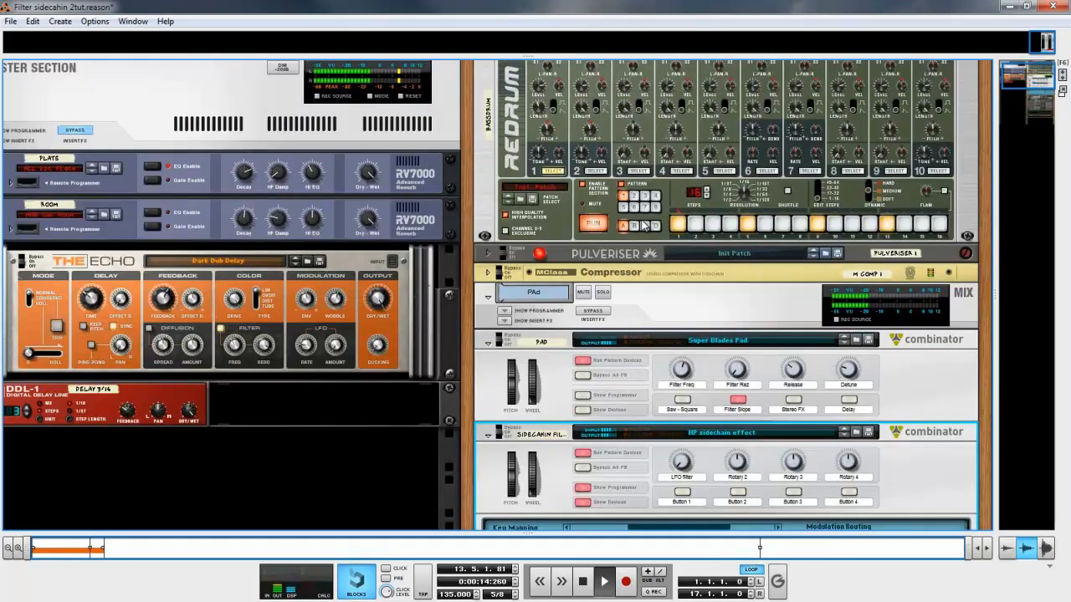
pyautogui.scroll(2, 644, 226)
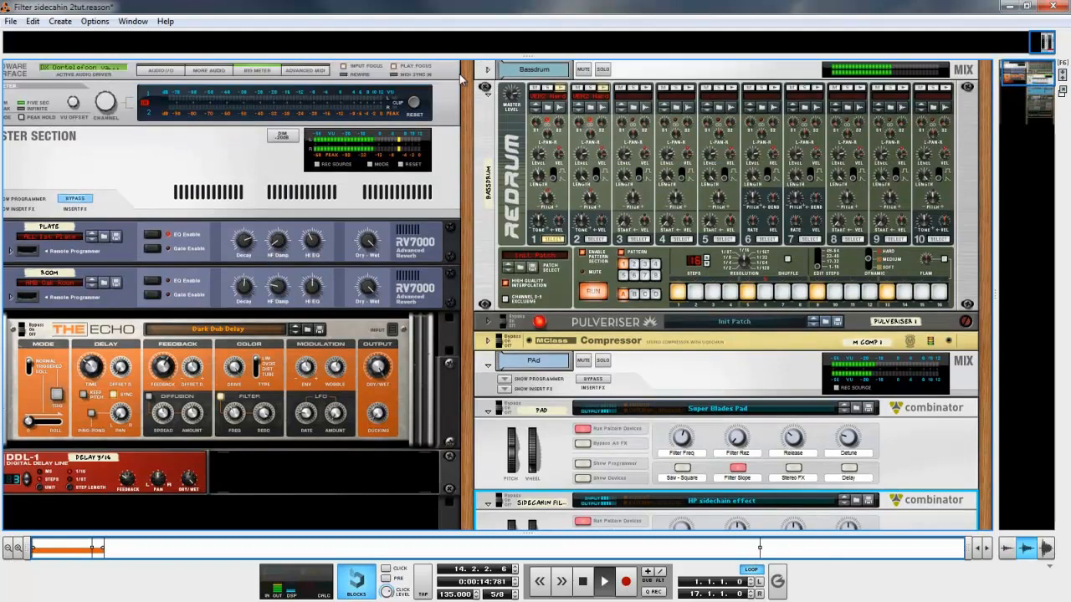
# Mute the Bassdrum channel to audition the filtered pad on its own
pyautogui.click(583, 69)
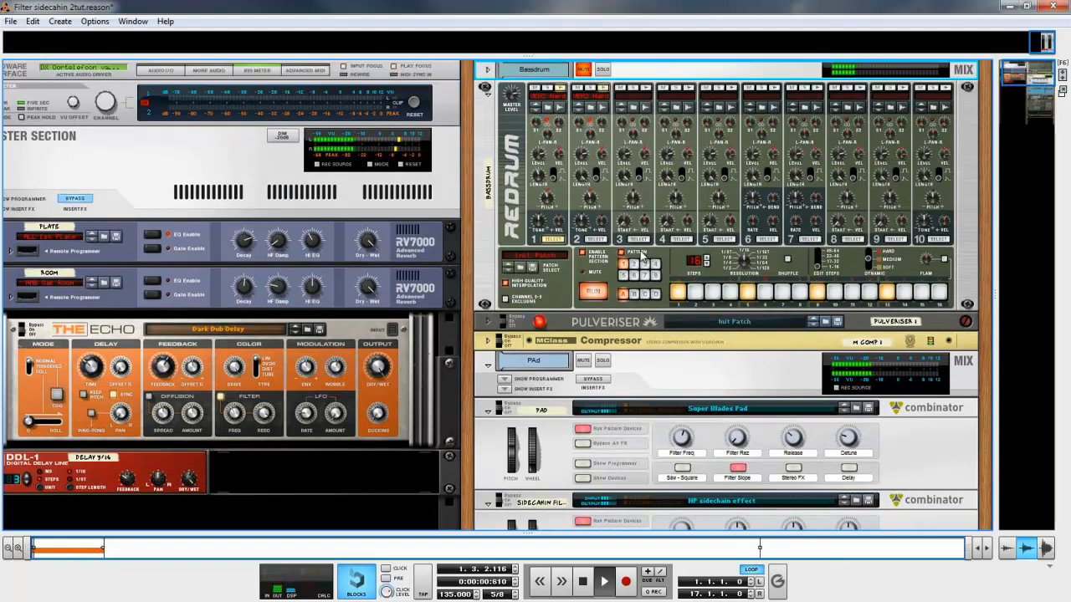
pyautogui.scroll(-12, 641, 256)
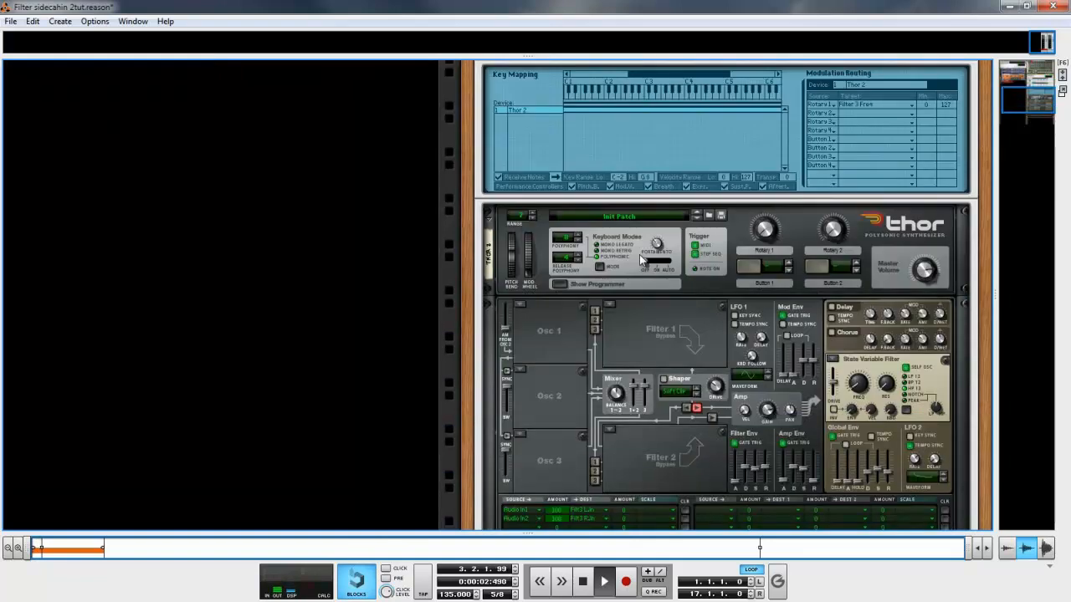
pyautogui.scroll(-2, 641, 257)
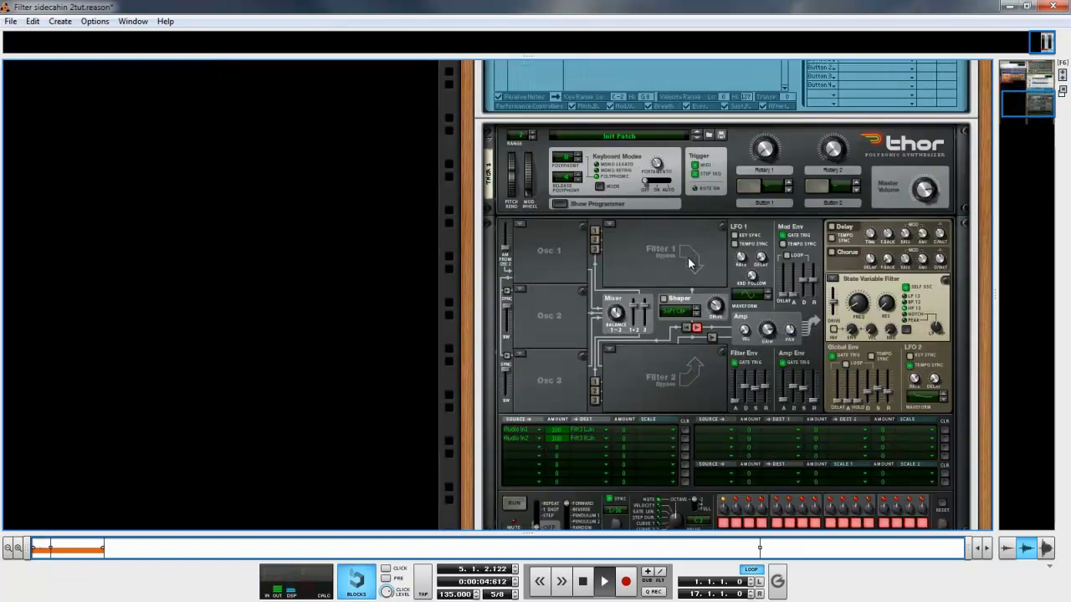
# Compare the solo pad with the sidechain filter Combinator set to Bypass and switched back to On
pyautogui.scroll(3, 708, 280)
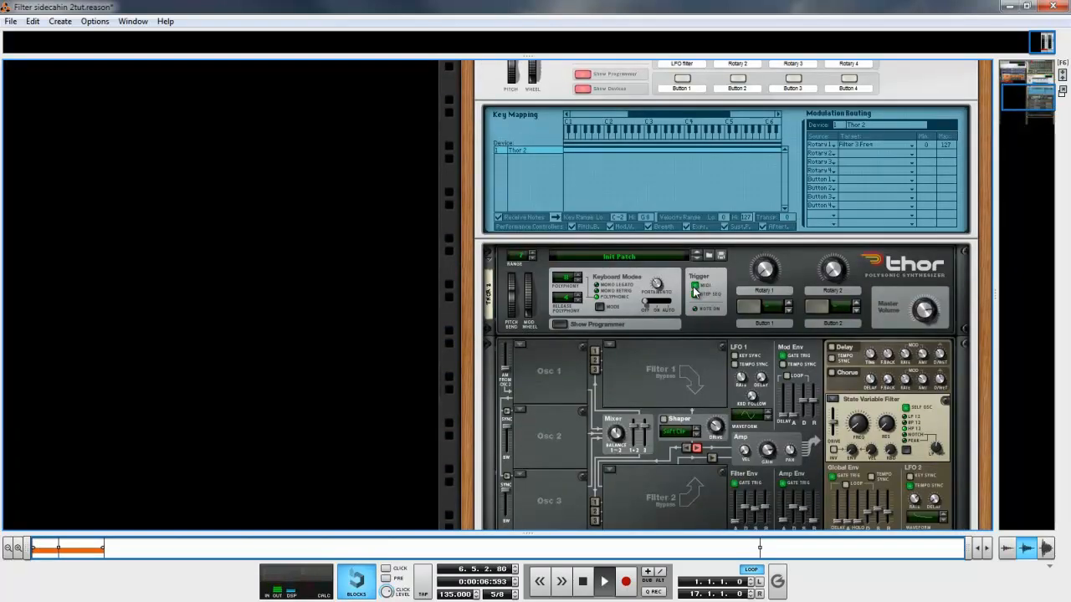
pyautogui.scroll(1, 693, 290)
pyautogui.scroll(1, 633, 259)
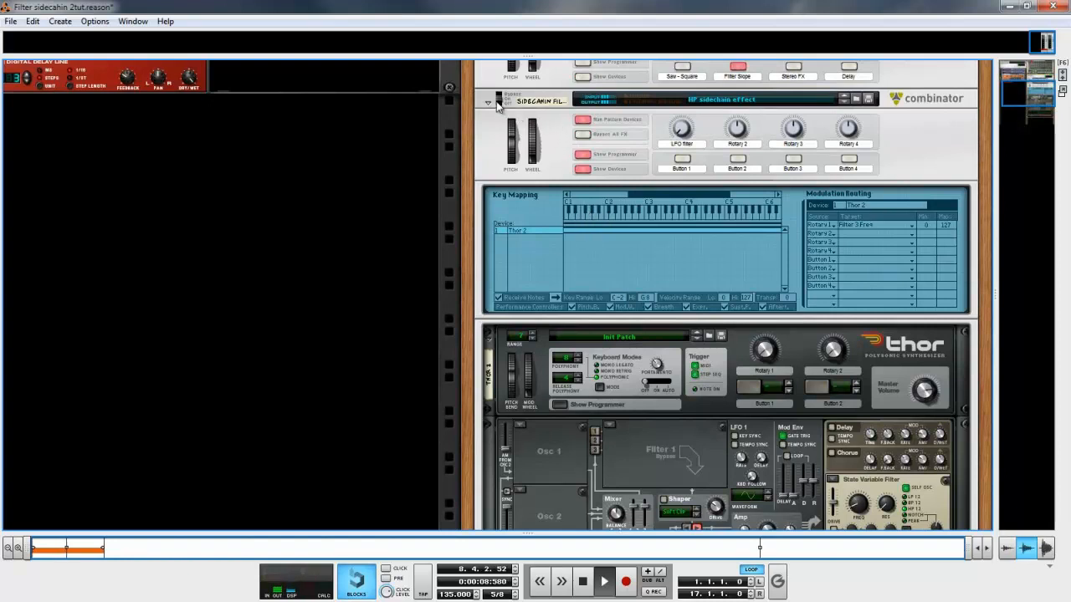
pyautogui.click(500, 97)
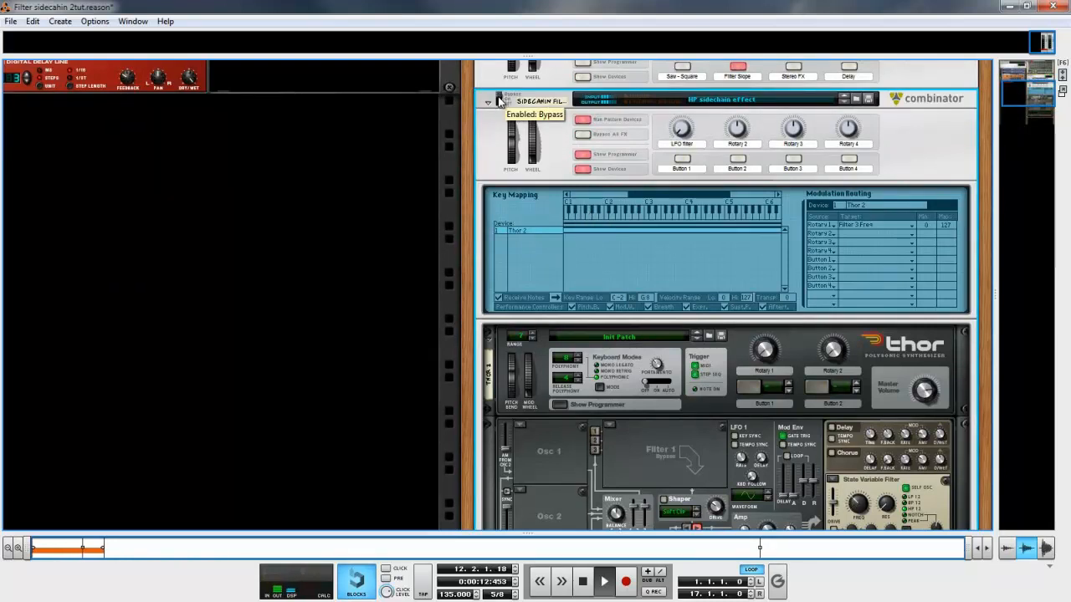
pyautogui.click(499, 99)
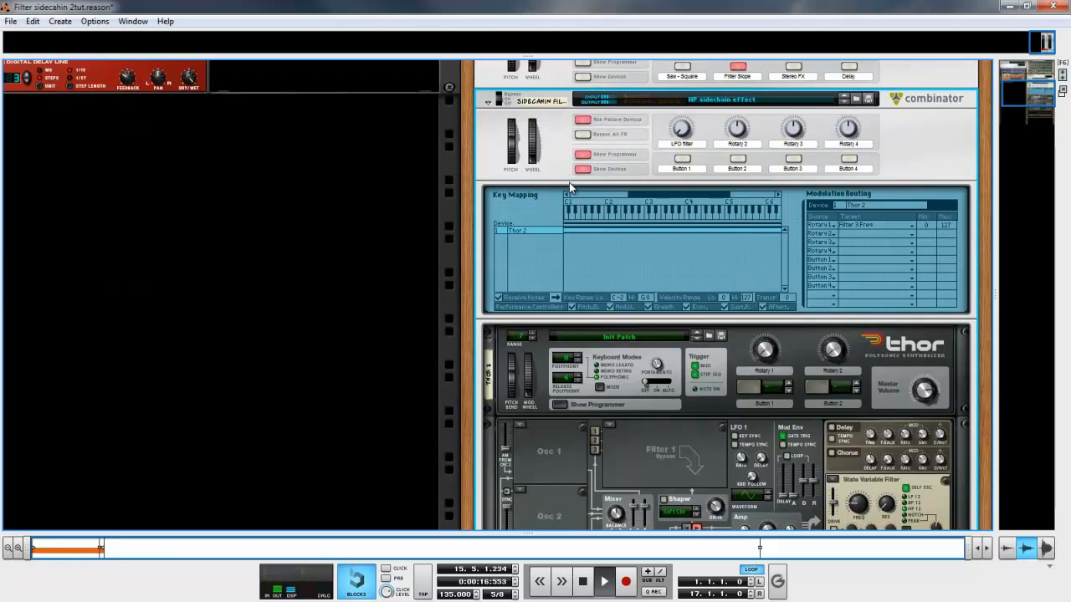
# Unmute the Bassdrum channel, audition the full mix and stop playback
pyautogui.scroll(5, 535, 162)
pyautogui.scroll(5, 536, 162)
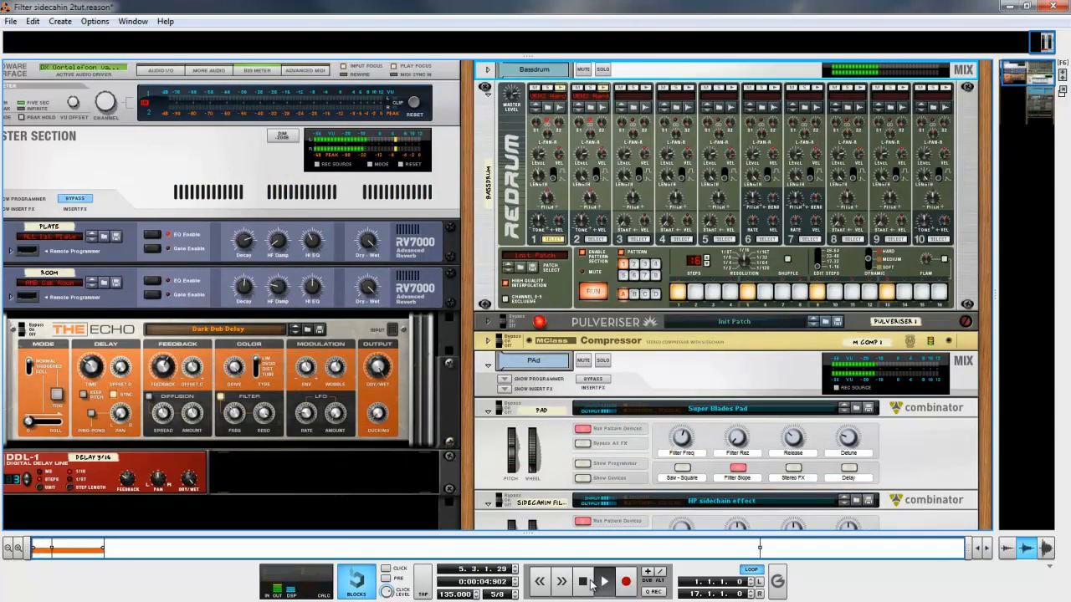
pyautogui.press('space')
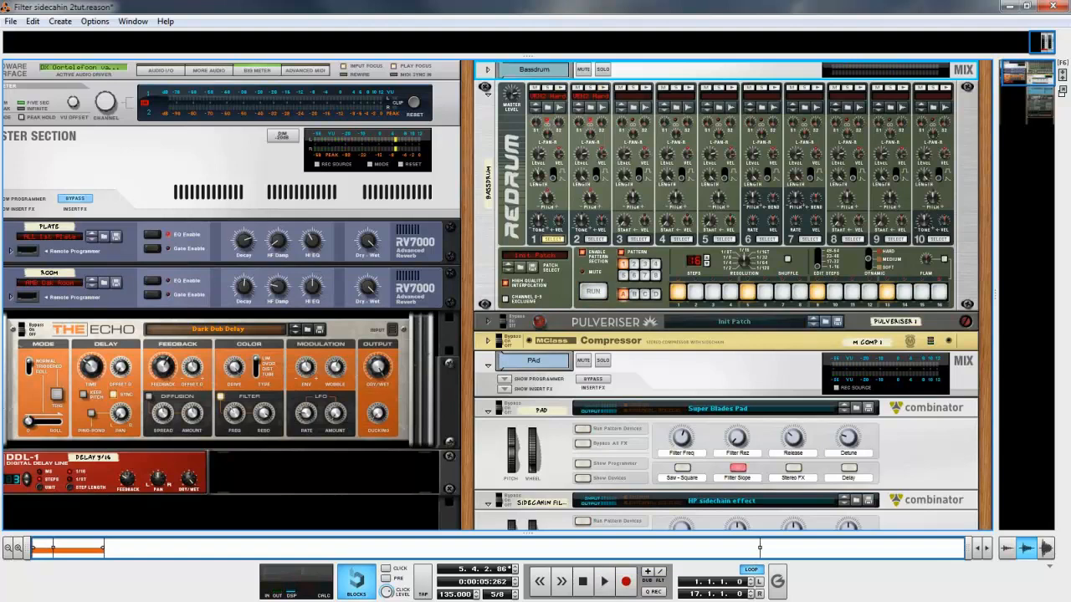